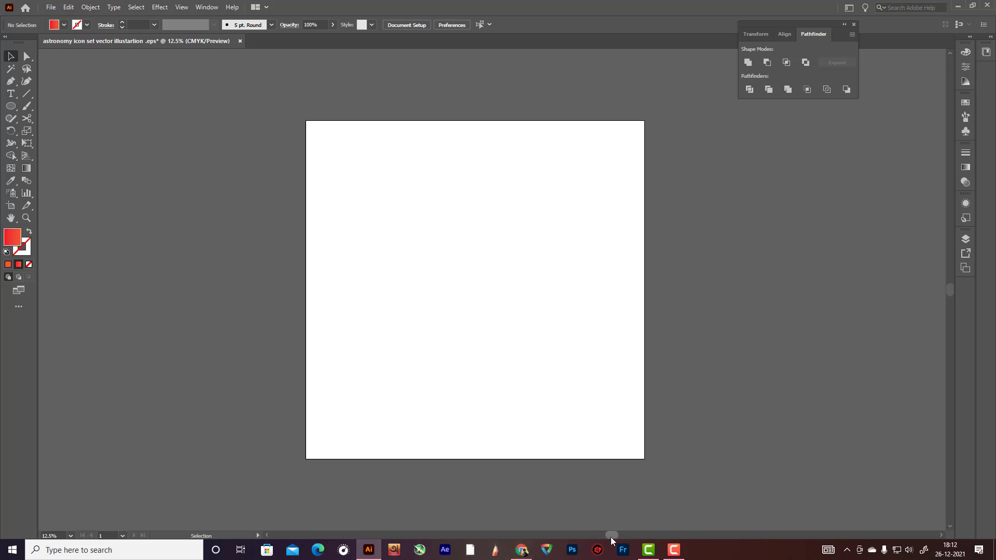
Start a Pen path left of the artboard's centre with no fill and a 33 pt red-orange gradient stroke.
left_click_drag(611, 535, 622, 535)
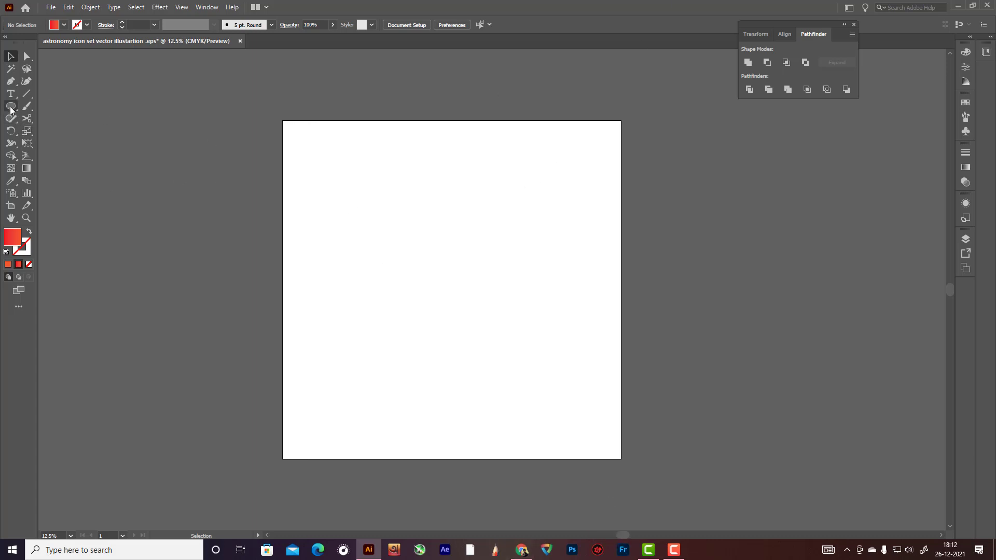
left_click(11, 81)
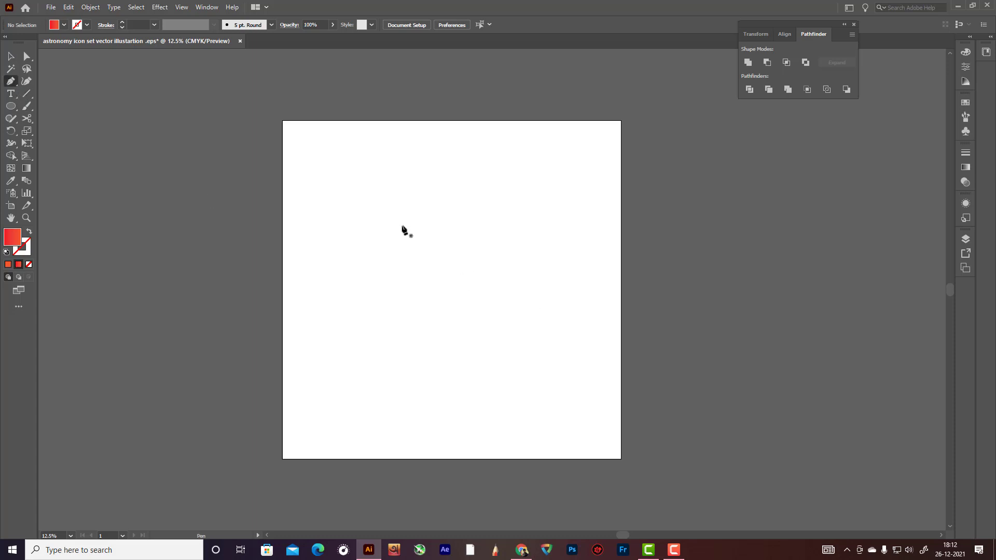
left_click(386, 232)
left_click(386, 345)
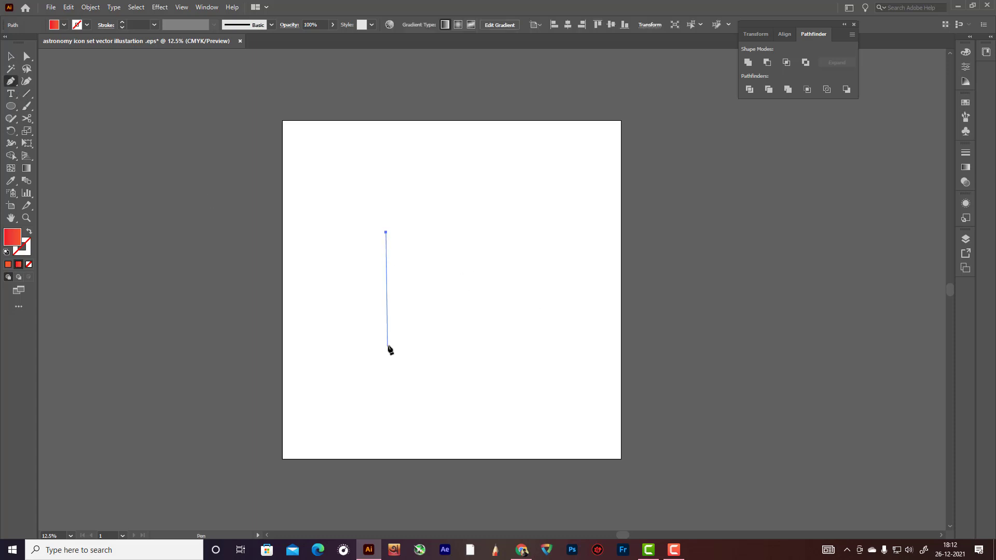
left_click(29, 231)
scroll(142, 24, "up", 7)
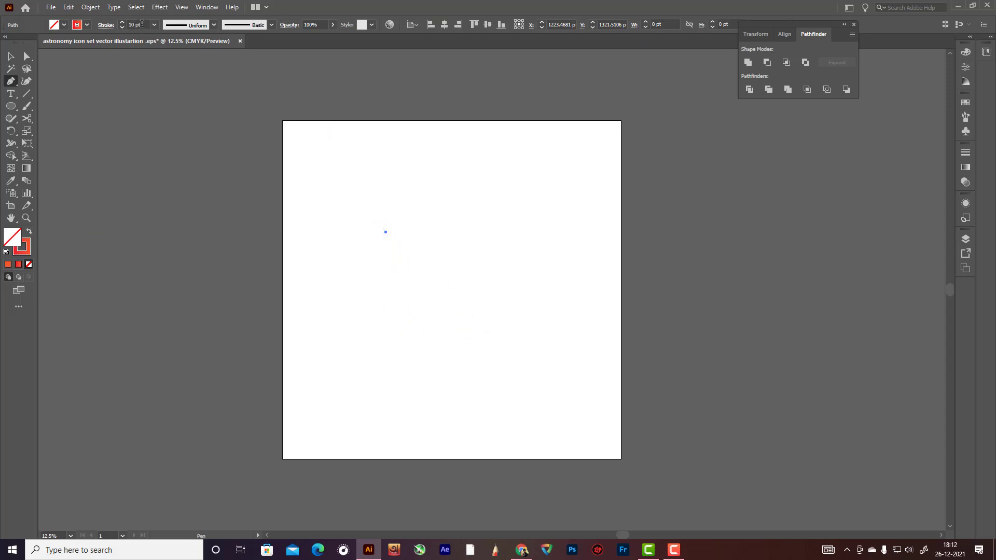
Complete the path as a three-sided square open at the top, with straight left, bottom and right sides.
left_click(388, 345)
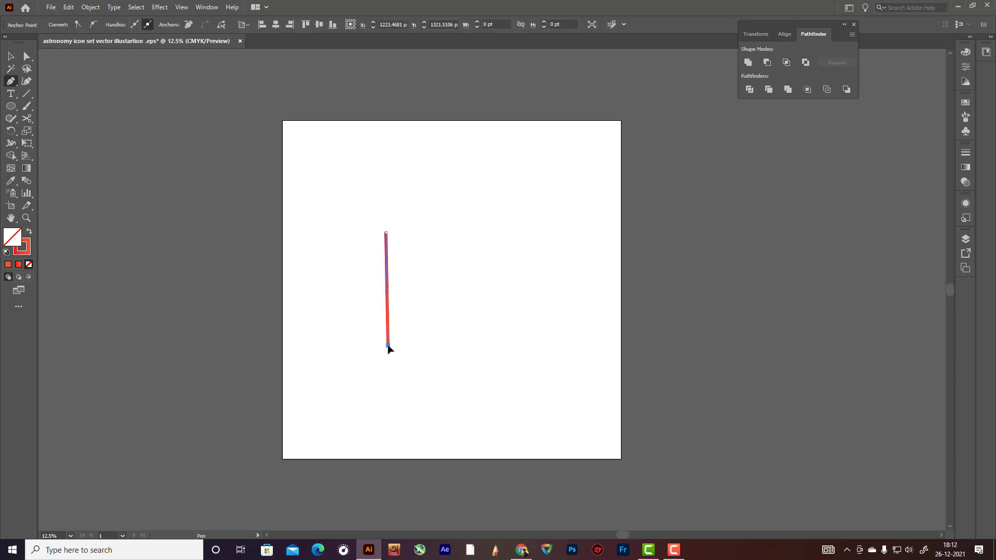
key("ctrl+z")
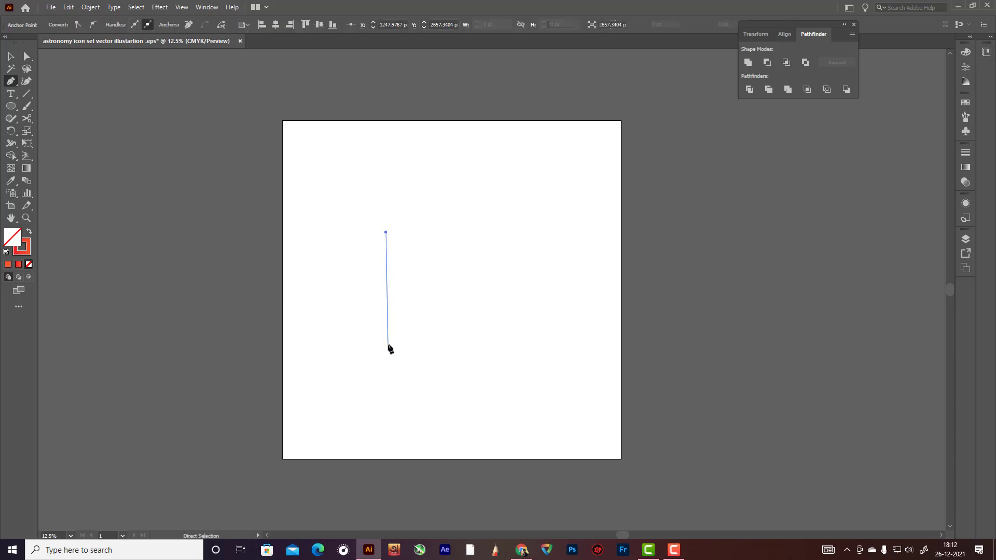
left_click(386, 344)
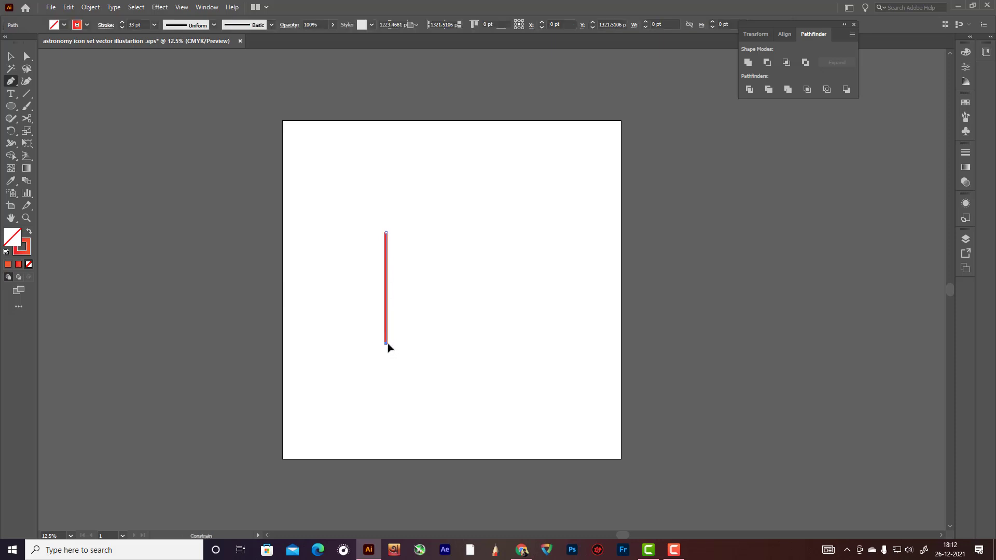
left_click(511, 344)
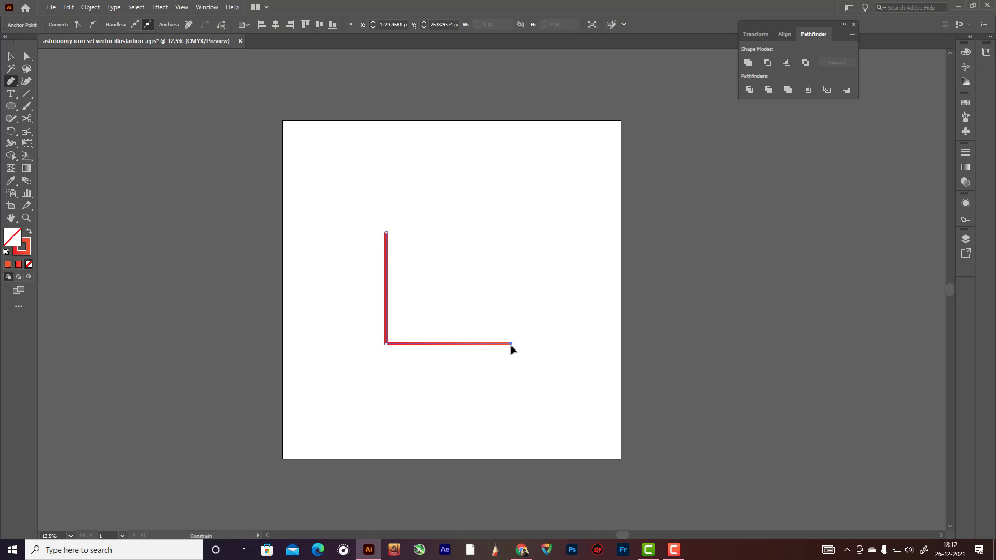
left_click(518, 230)
Lower the upper end of the path's right side to the height of the left end, and deselect the path.
left_click(26, 81)
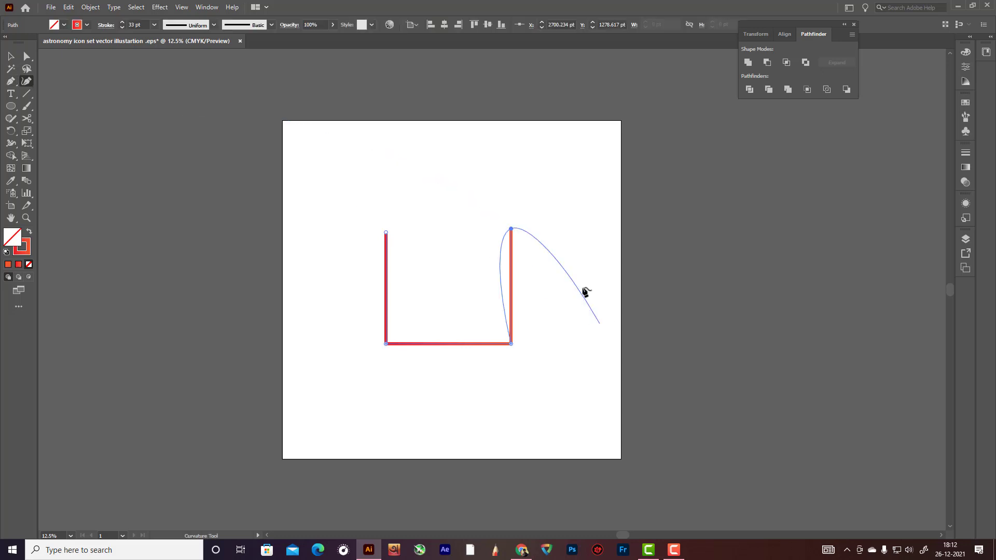
left_click_drag(511, 229, 512, 237)
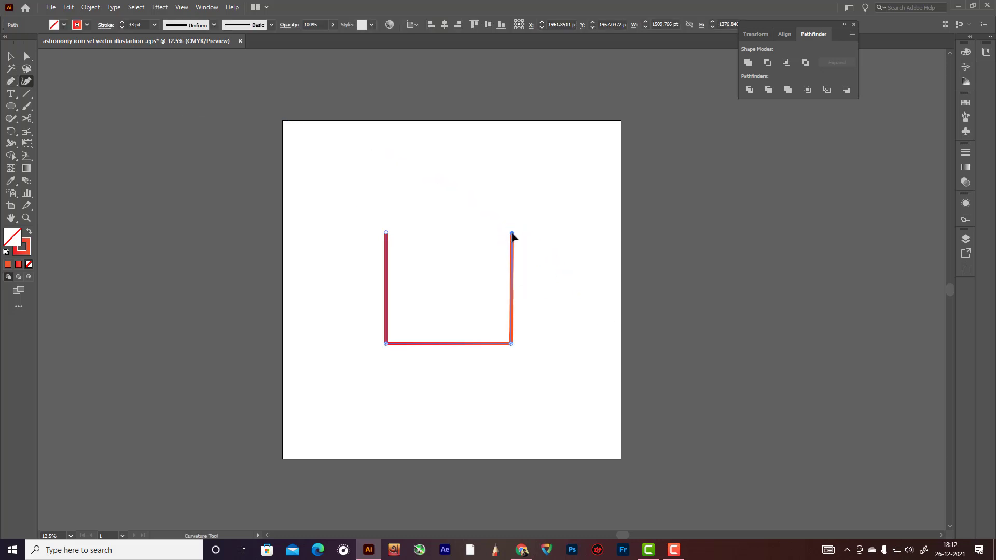
key("v")
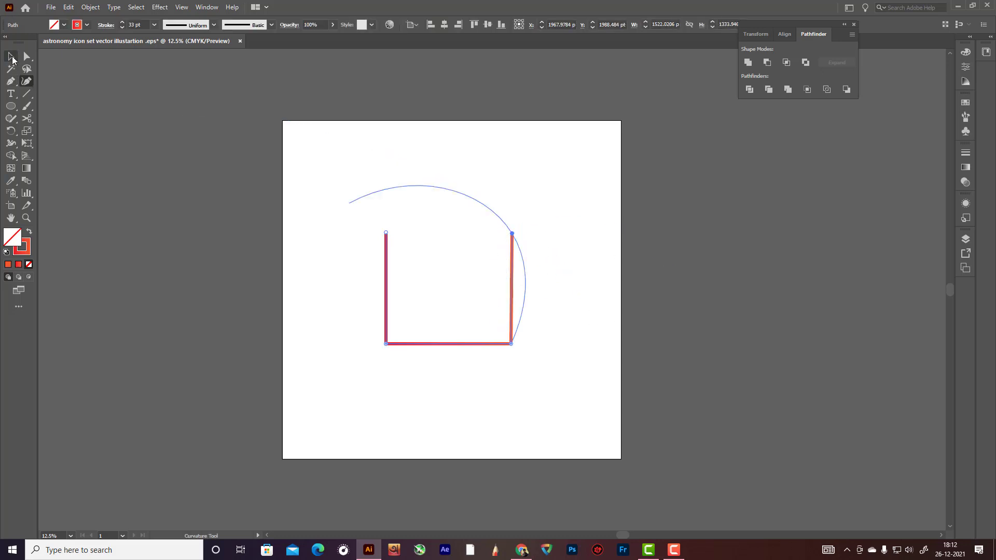
left_click(524, 214)
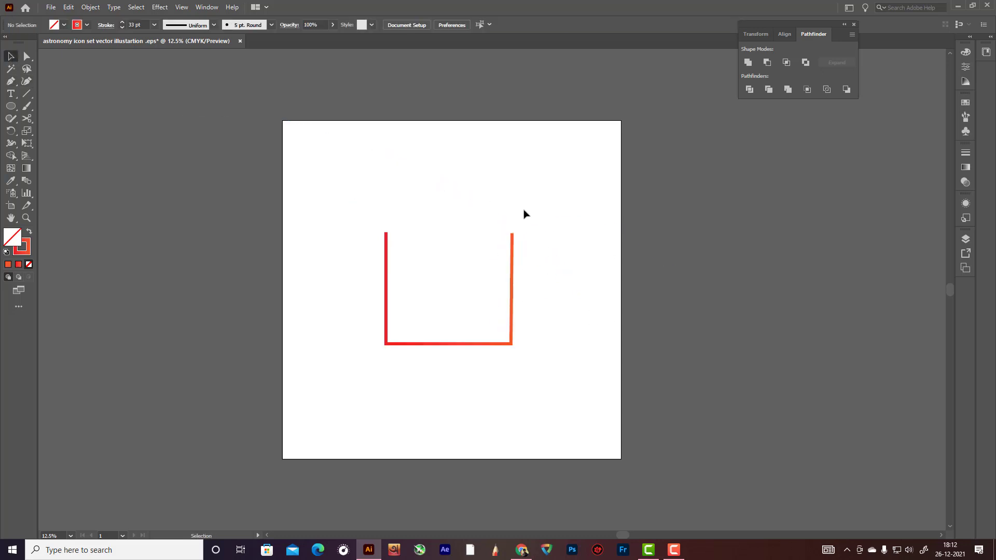
Round both bottom corners of the open square fully so that it becomes a U shape.
left_click(30, 58)
left_click_drag(345, 330, 622, 395)
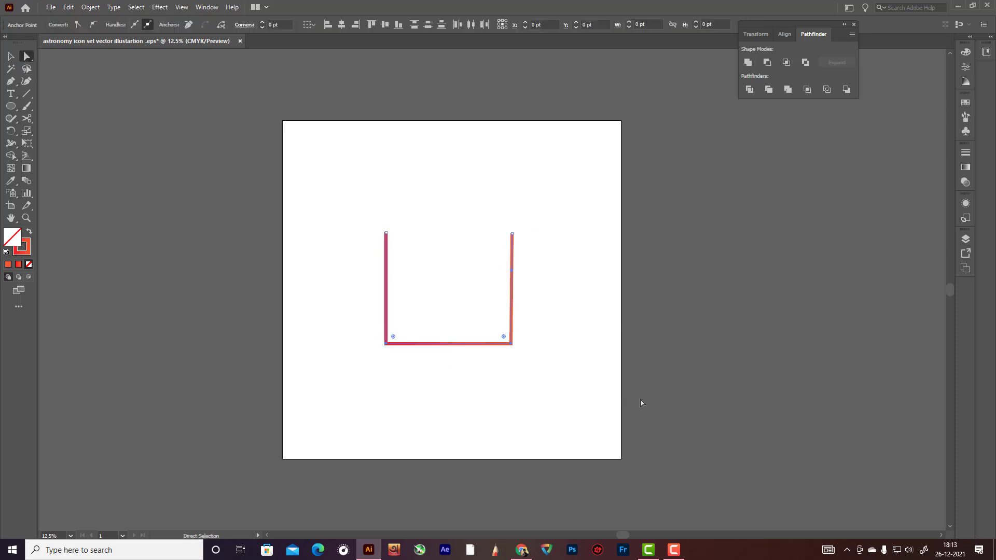
left_click_drag(507, 340, 409, 266)
left_click(14, 58)
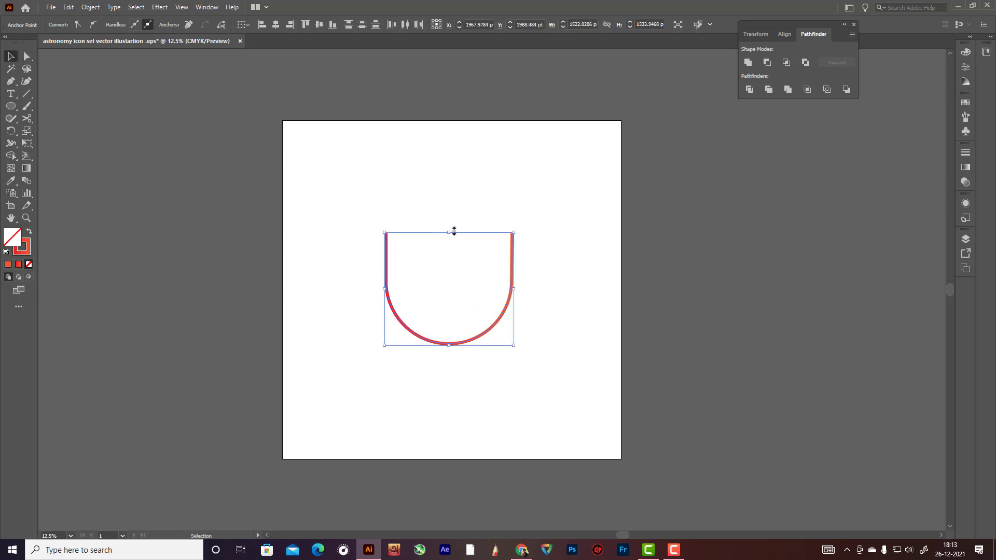
Stretch the U upward to about 1529 pt tall and move it slightly lower on the artboard.
left_click_drag(452, 234, 441, 216)
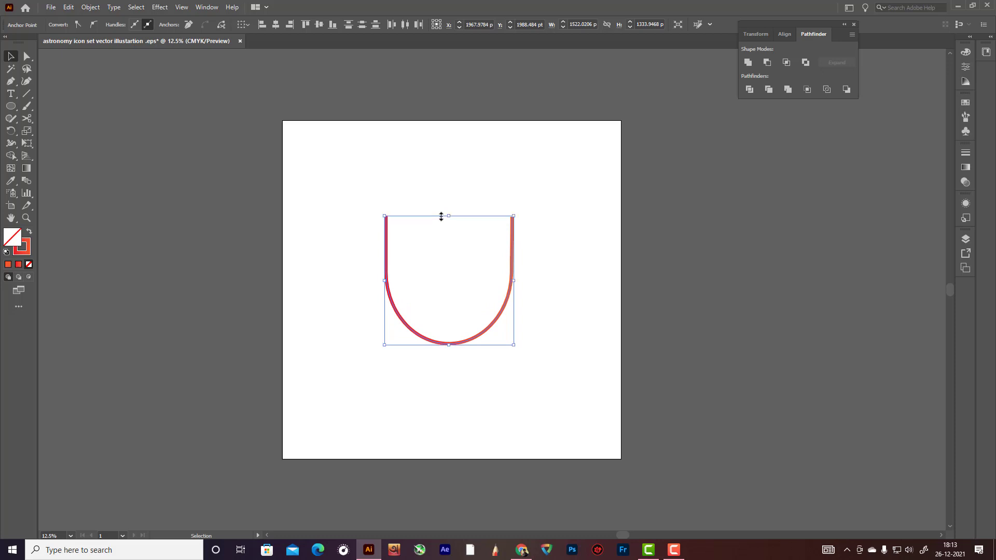
left_click_drag(382, 276, 383, 276)
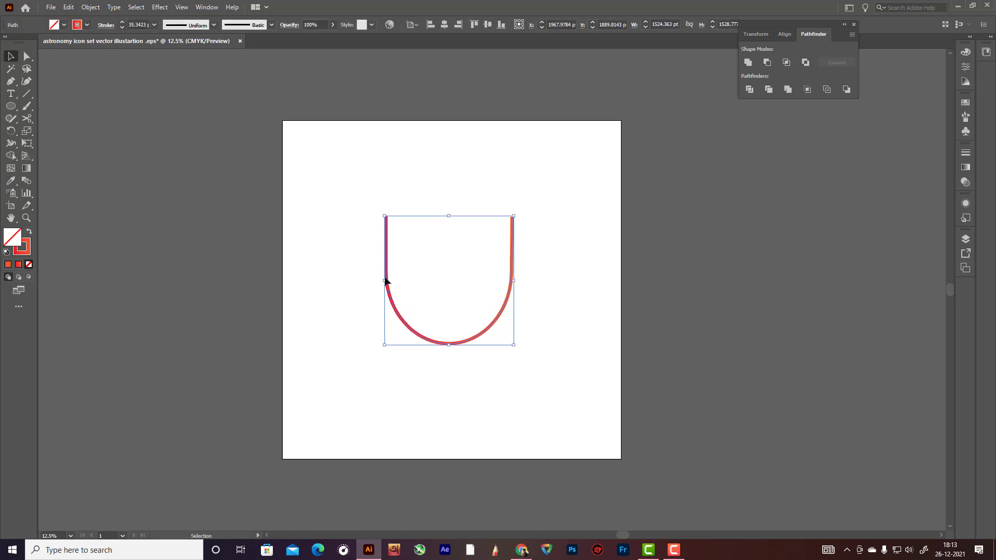
left_click(384, 283)
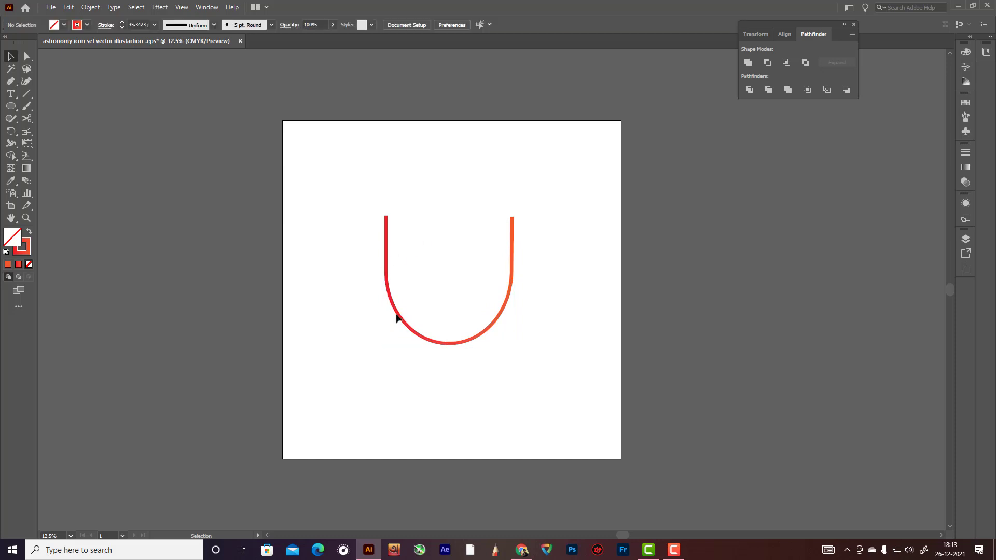
left_click_drag(396, 317, 396, 343)
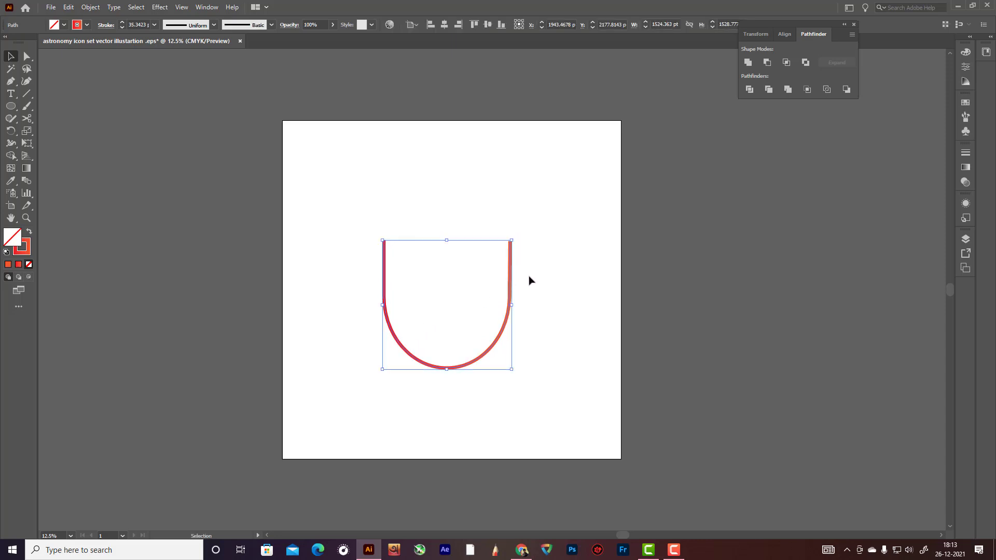
Paste a copy of the U in front and scale it down inside the original, with both top ends nearly level.
key("ctrl+c")
key("ctrl+f")
left_click_drag(513, 241, 449, 243)
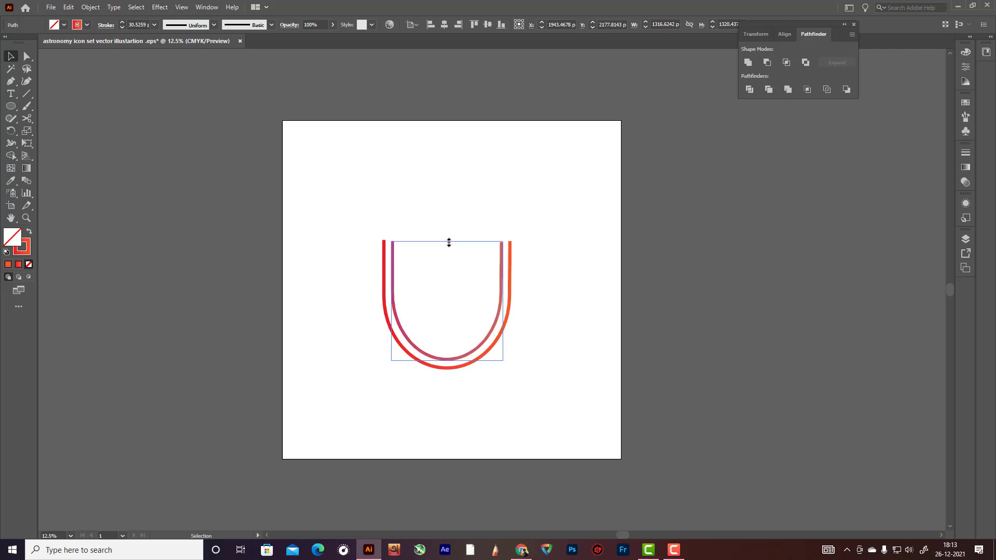
left_click(487, 265)
left_click_drag(348, 215, 503, 388)
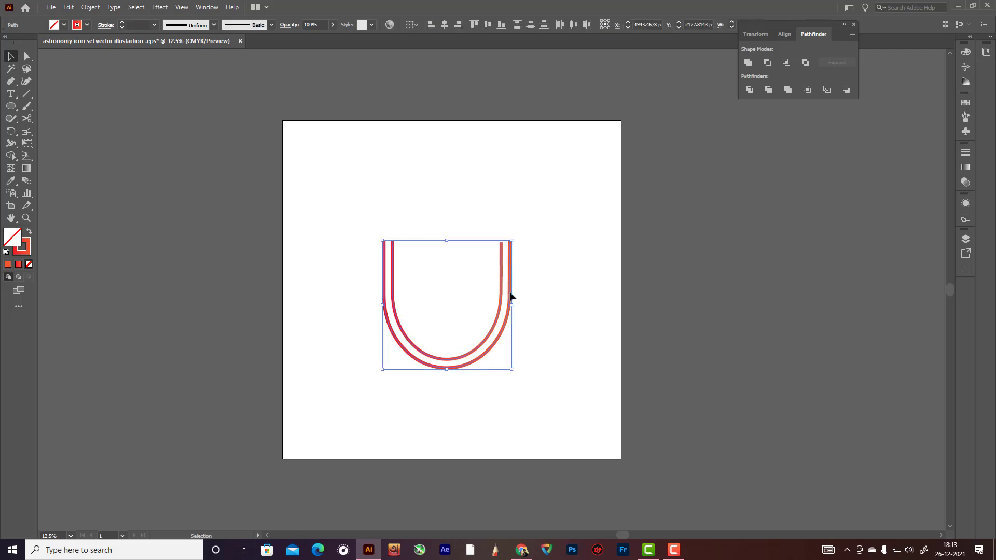
scroll(508, 288, "up", 1)
left_click(562, 280)
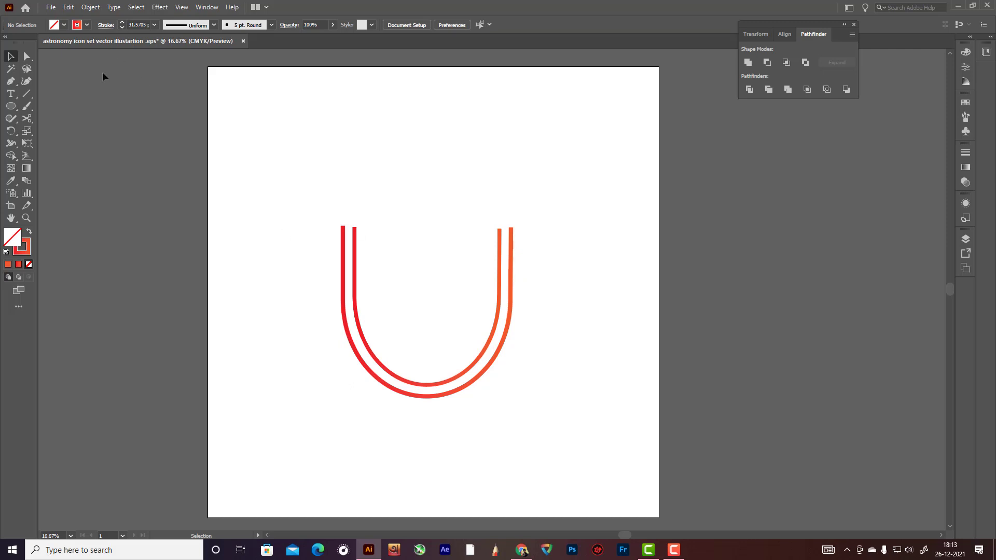
Draw a straight horizontal line across both U shapes just below their top ends, and centre it over them.
left_click(12, 82)
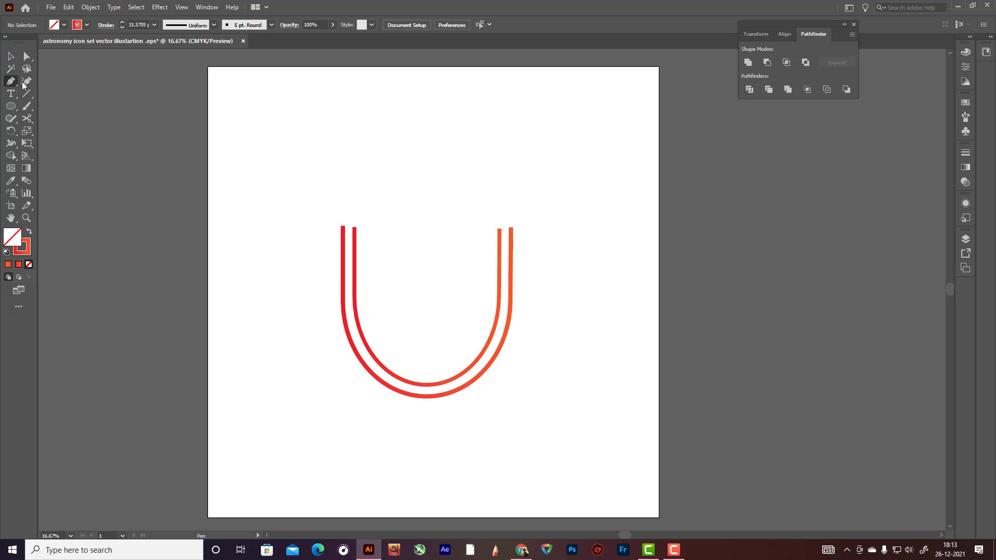
left_click(332, 241)
left_click(547, 240)
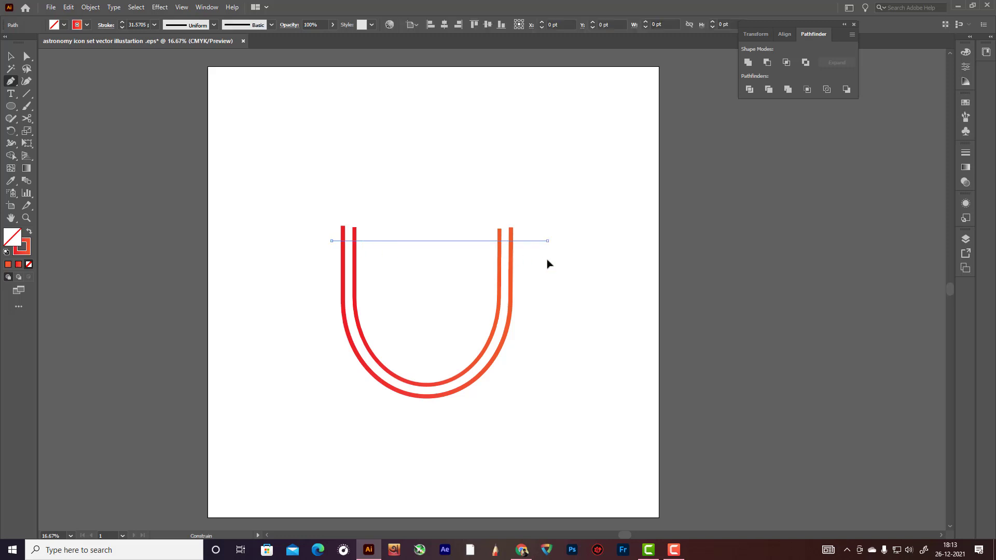
left_click(27, 56)
left_click(428, 203)
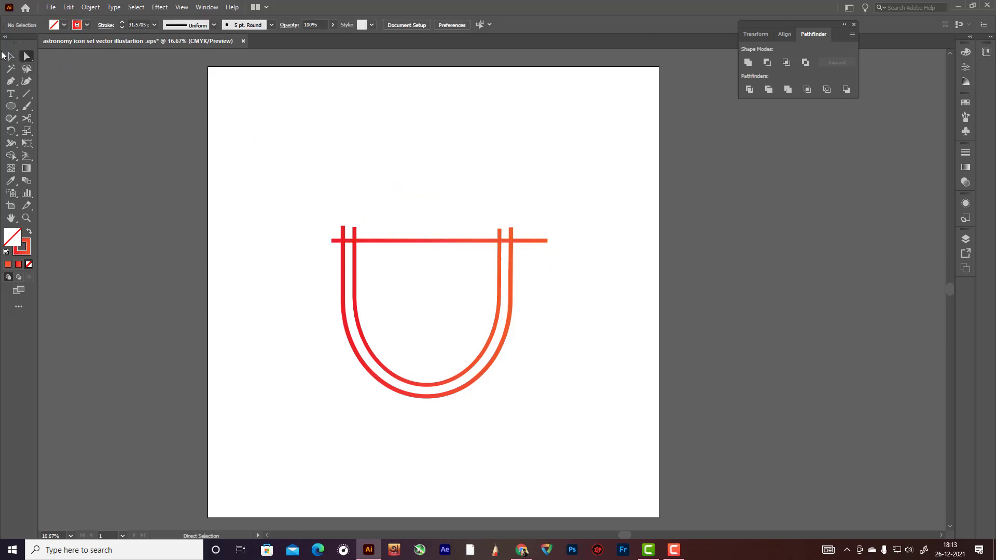
left_click(10, 56)
left_click(471, 245)
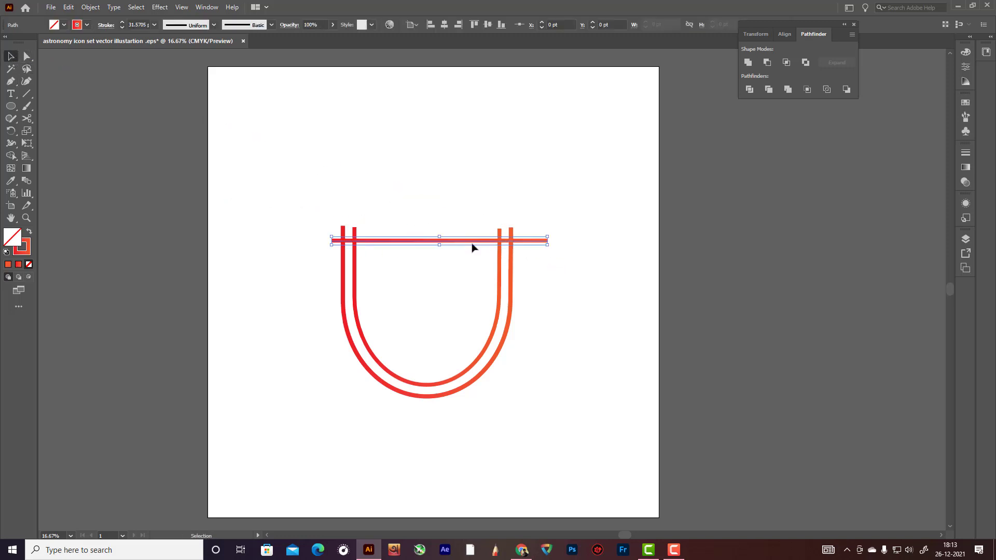
left_click_drag(471, 244, 461, 241)
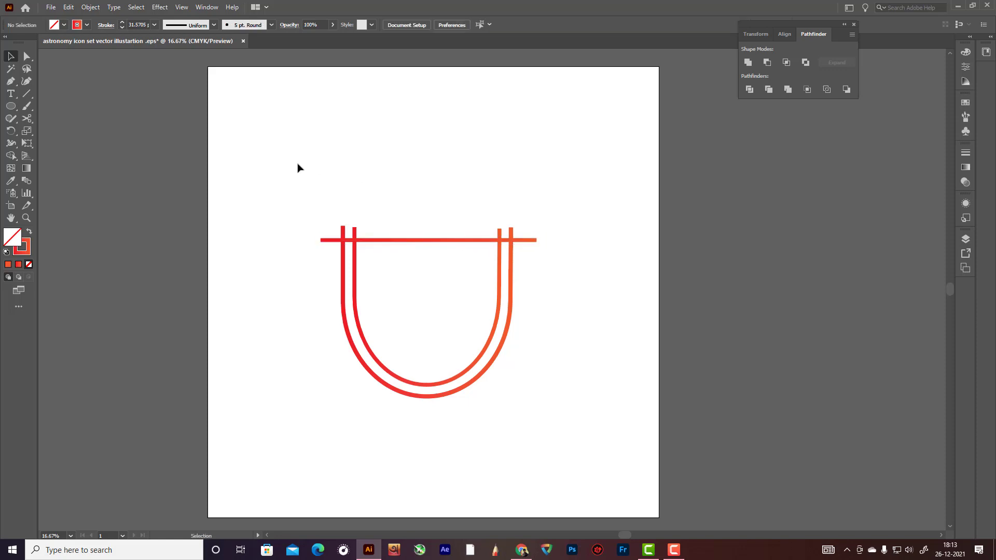
Use the Shape Builder tool to remove the line's middle section and its overhang right of the outer U.
left_click_drag(298, 164, 569, 387)
scroll(500, 288, "up", 2, "alt")
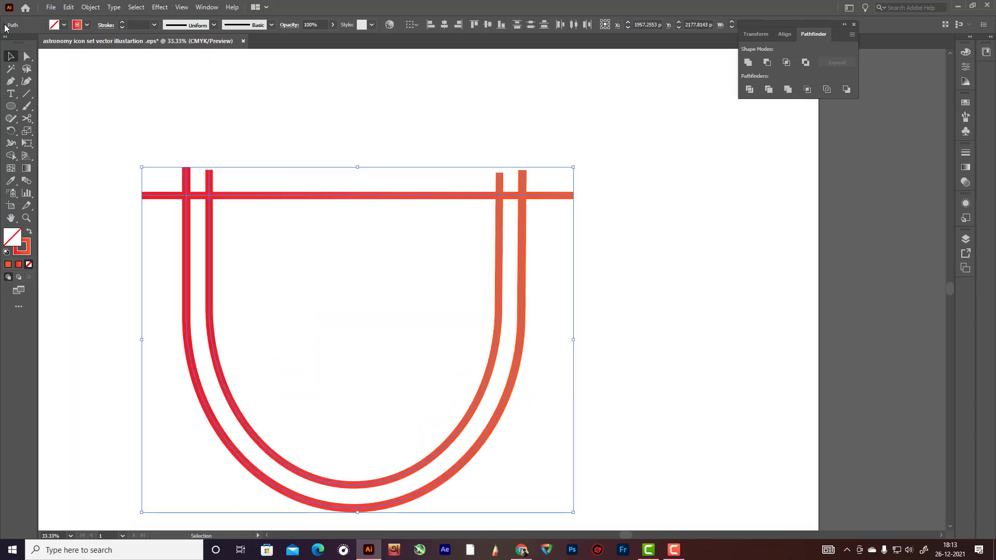
left_click(10, 155)
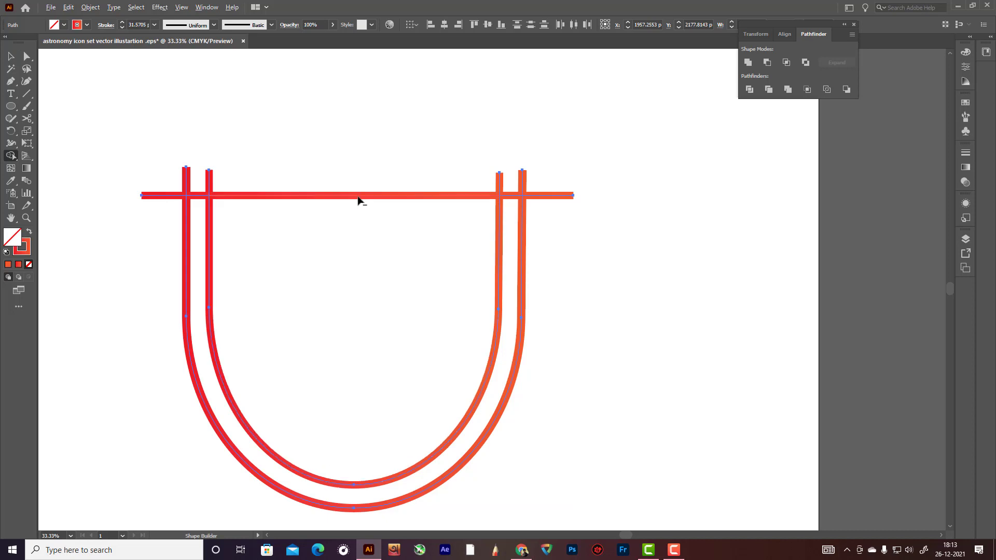
left_click(358, 197, "alt")
left_click(563, 197, "alt")
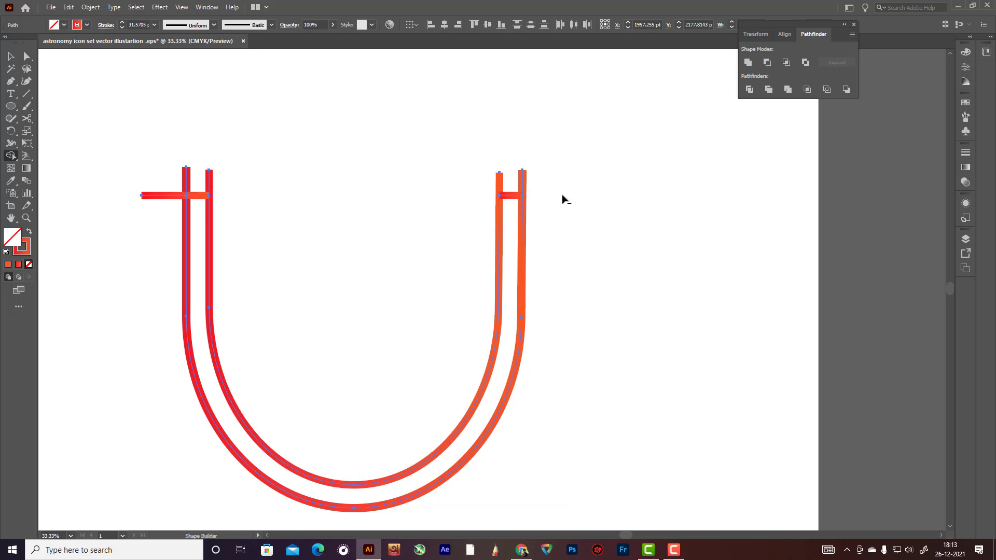
left_click(523, 183, "alt")
left_click(497, 187, "alt")
key("ctrl+z")
key("ctrl+z")
Remove the line's overhang left of the outer U and leave the Shape Builder tool.
left_click(164, 196, "alt")
key("v")
Set the stroke weight of both U shapes and the short connecting lines to 66 pt.
left_click_drag(188, 116, 716, 486)
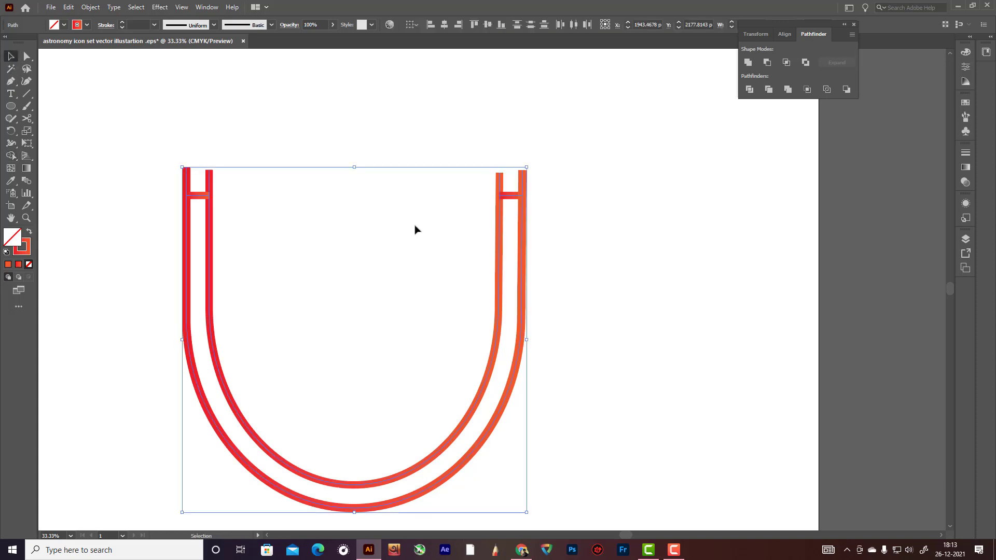
left_click(137, 24)
scroll(136, 24, "up", 17)
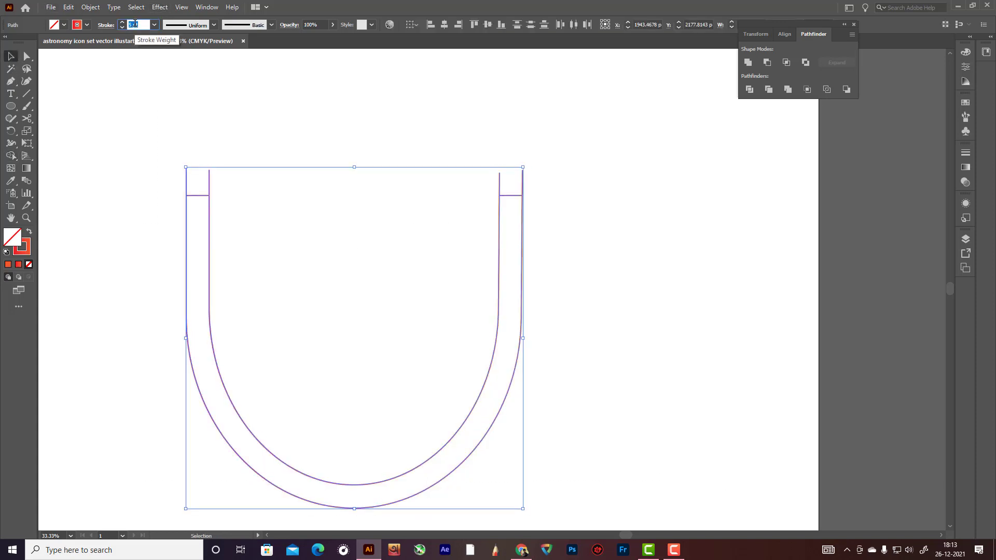
scroll(136, 25, "up", 20)
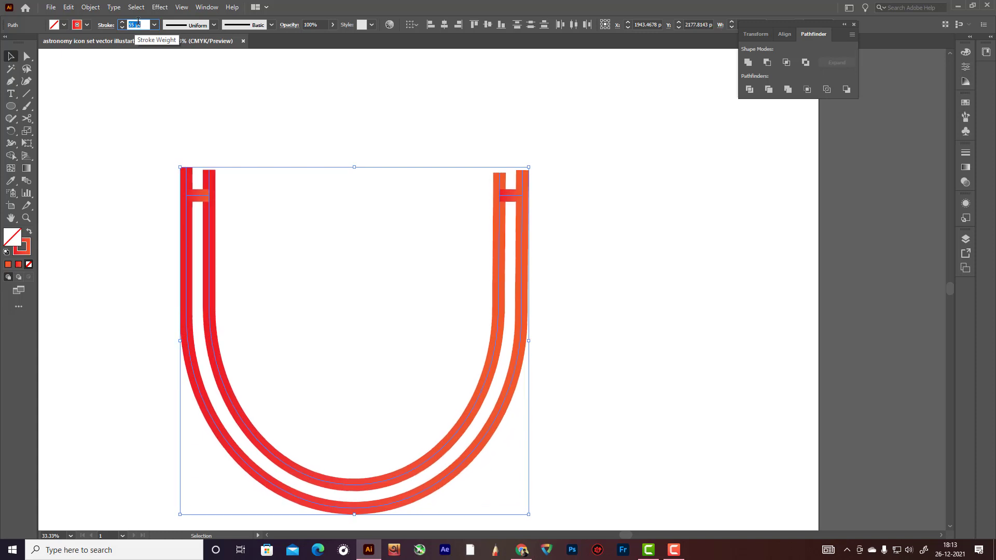
scroll(138, 23, "up", 3)
left_click(710, 225)
Convert the strokes of both U shapes and their connecting lines into filled outlines with Outline Stroke.
left_click_drag(153, 169, 636, 435)
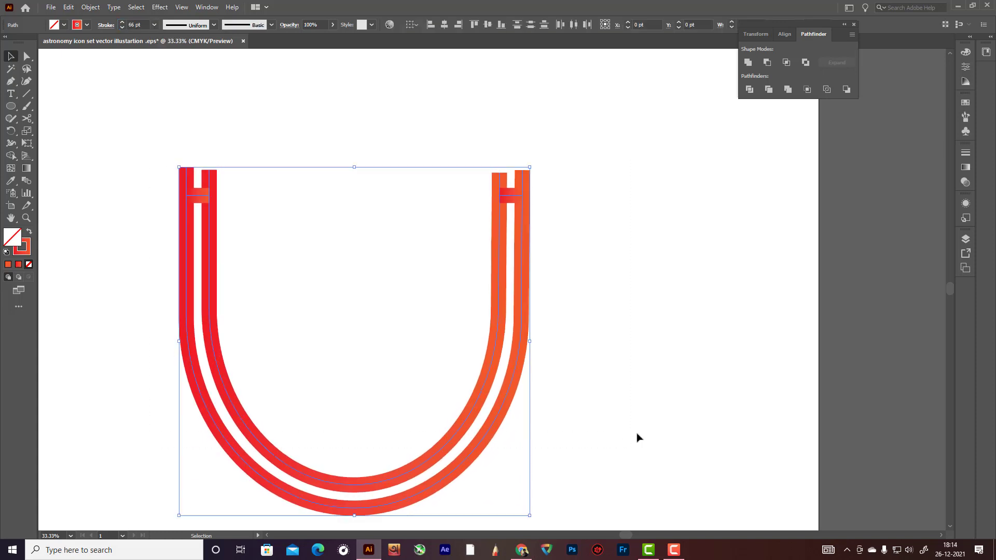
left_click(90, 7)
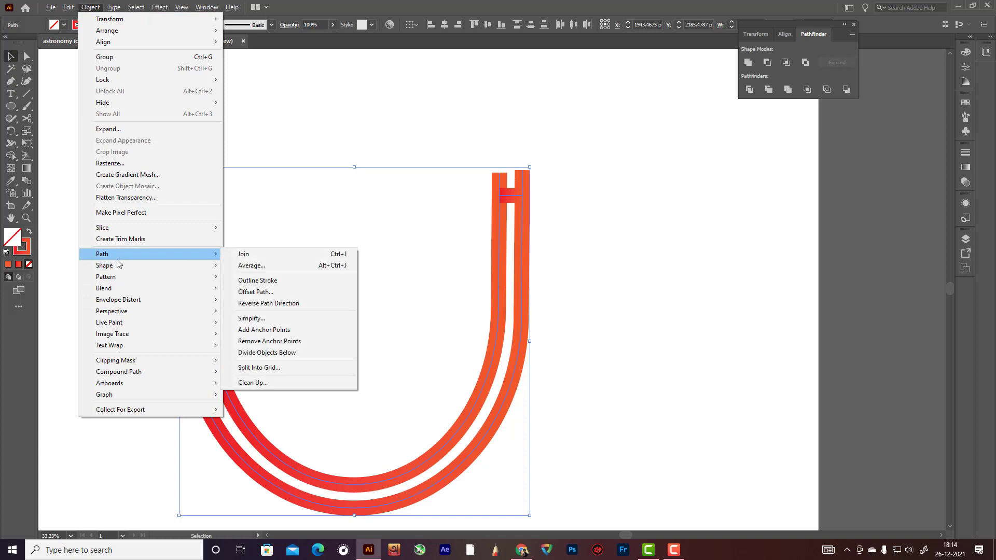
mouse_move(178, 256)
left_click(294, 281)
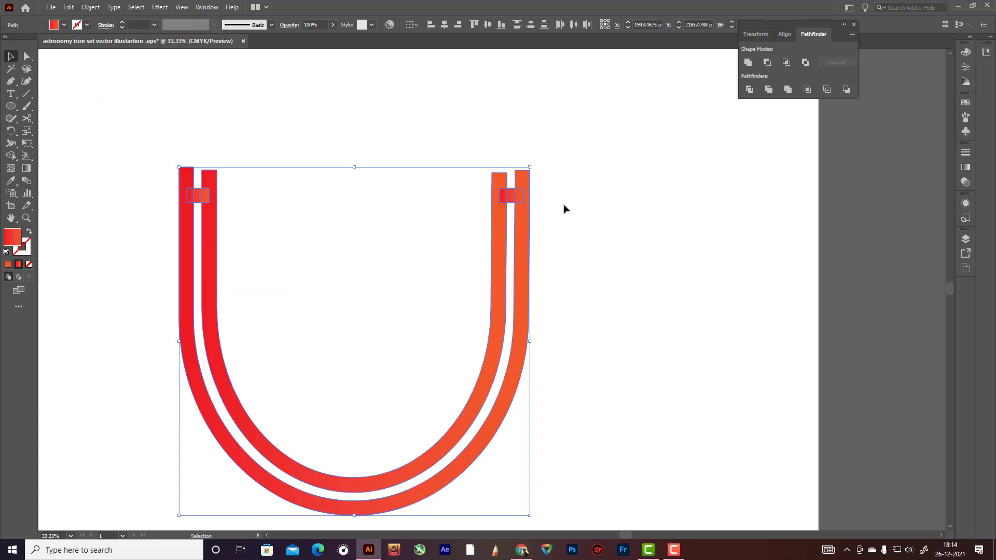
Widen the two short connecting bars symmetrically so each extends past both sides of its double-lined arm.
left_click(11, 155)
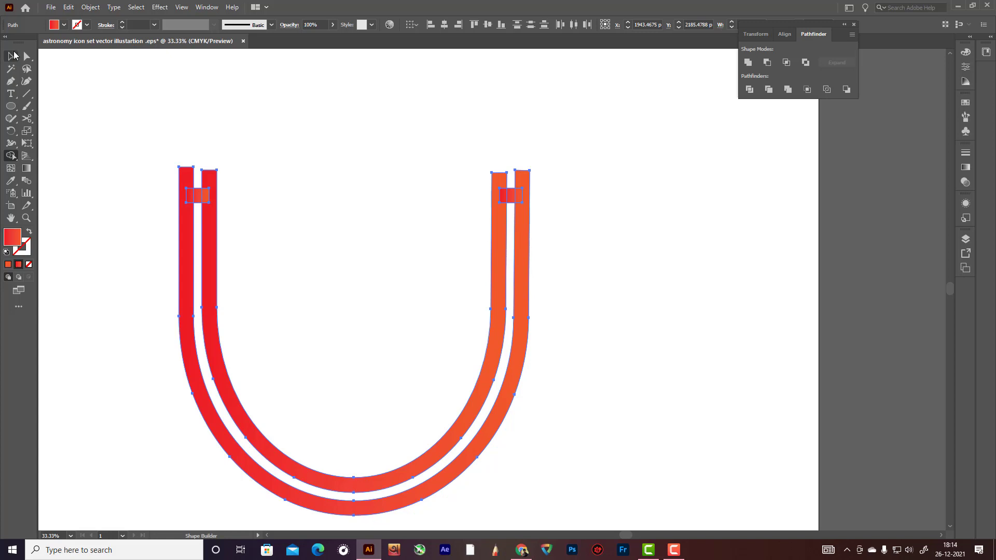
key("v")
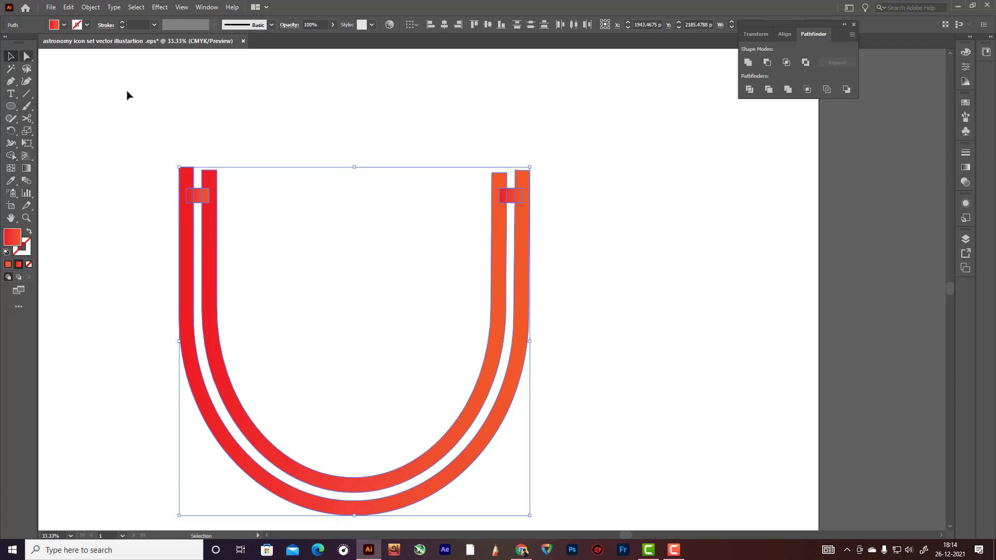
left_click(127, 93)
left_click(206, 194)
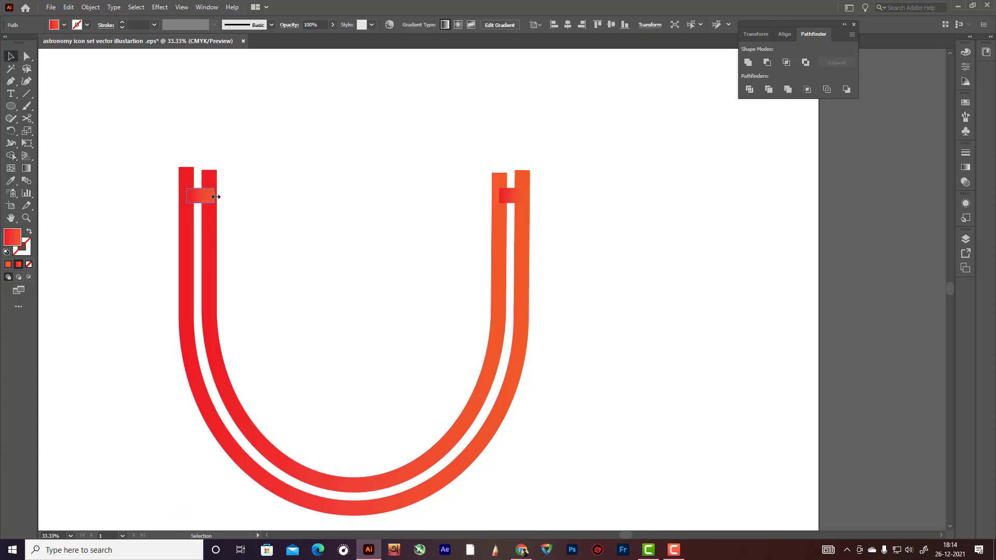
left_click_drag(219, 198, 161, 197)
left_click(511, 196)
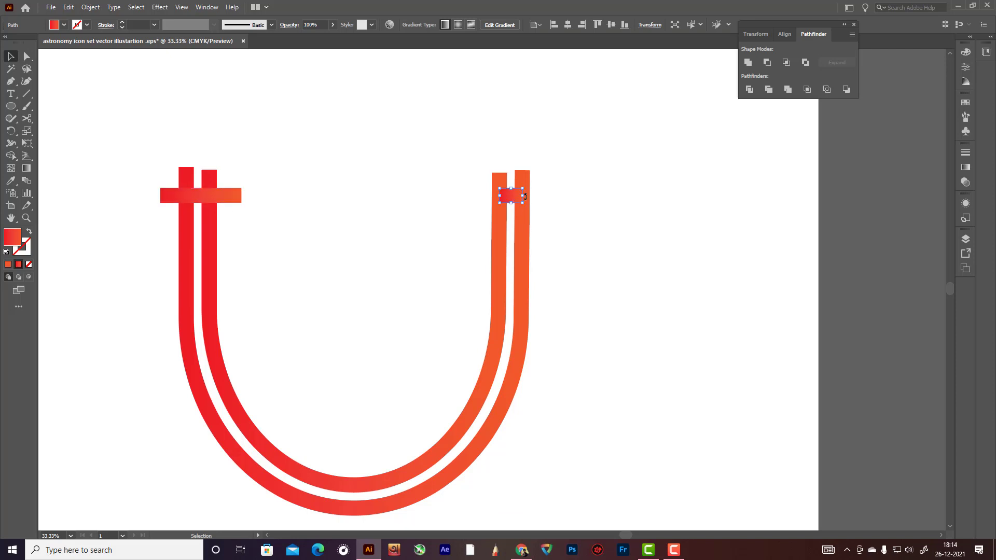
left_click_drag(522, 198, 478, 202)
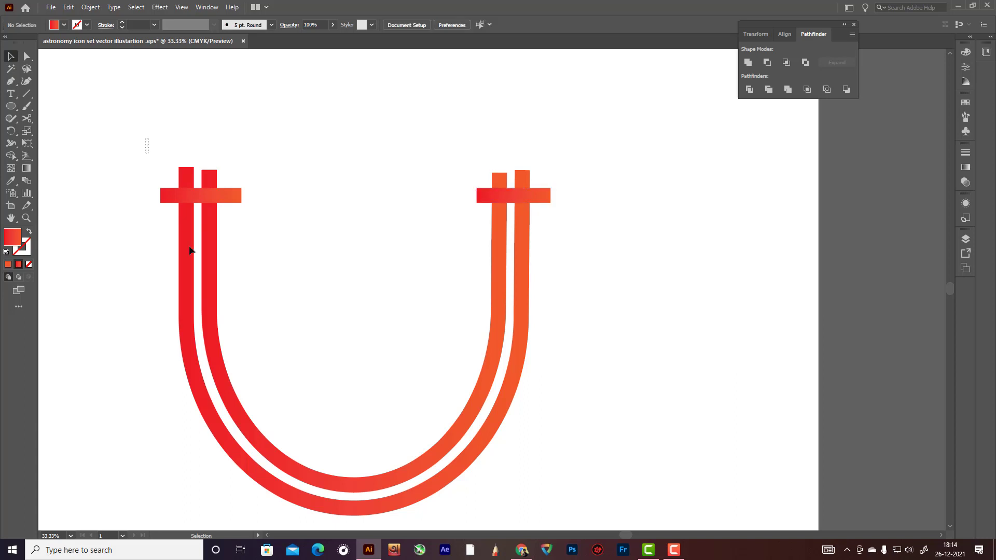
With the Shape Builder tool, remove the left arm's stubs above its crossbar and both overhanging ends of that bar.
scroll(148, 140, "down", 1)
key("ctrl+a")
left_click(9, 157, "alt")
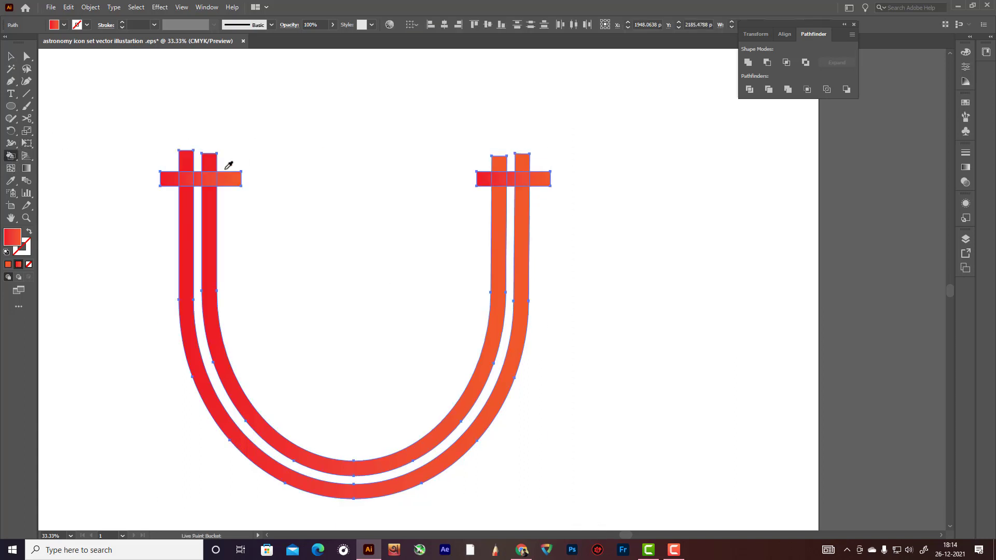
left_click(9, 157)
left_click(67, 156)
left_click(186, 161, "alt")
left_click(210, 163, "alt")
left_click(233, 182, "alt")
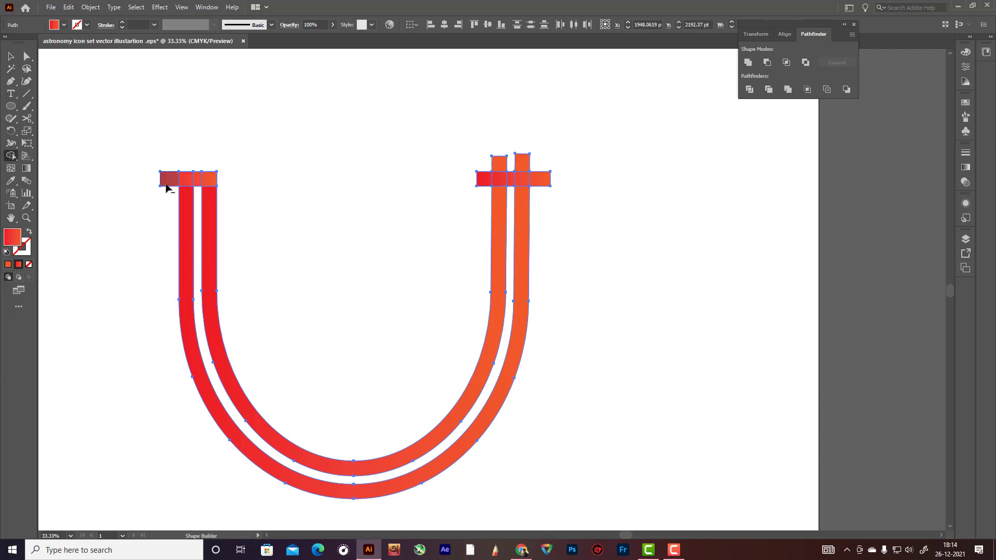
left_click(166, 182, "alt")
Remove the right arm's stubs above its crossbar and that bar's overhangs, and leave the Shape Builder tool.
left_click(521, 163, "alt")
left_click(502, 166, "alt")
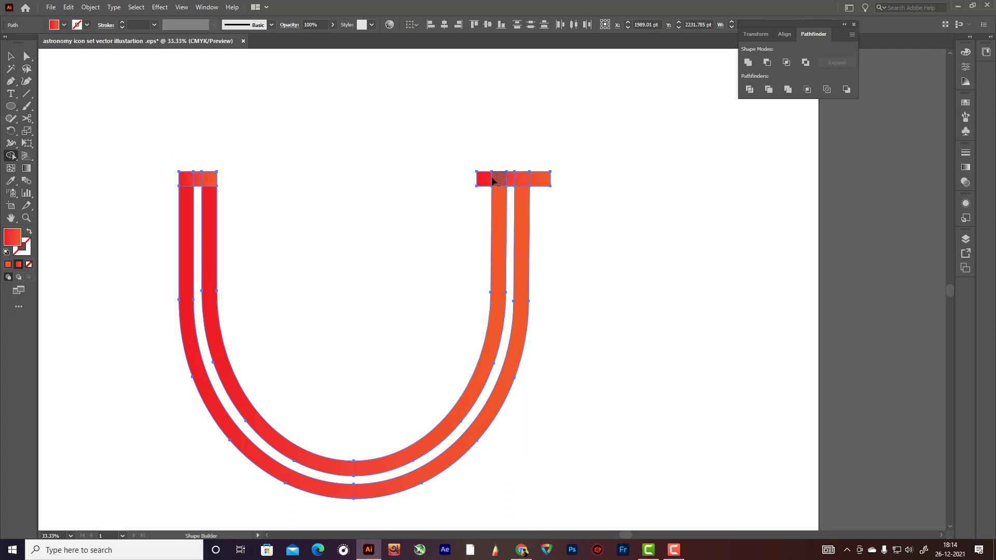
left_click(487, 179, "alt")
left_click(542, 179, "alt")
left_click(11, 56)
Unite the two U outlines and their end bars into a single shape with Pathfinder.
left_click_drag(130, 103, 695, 469)
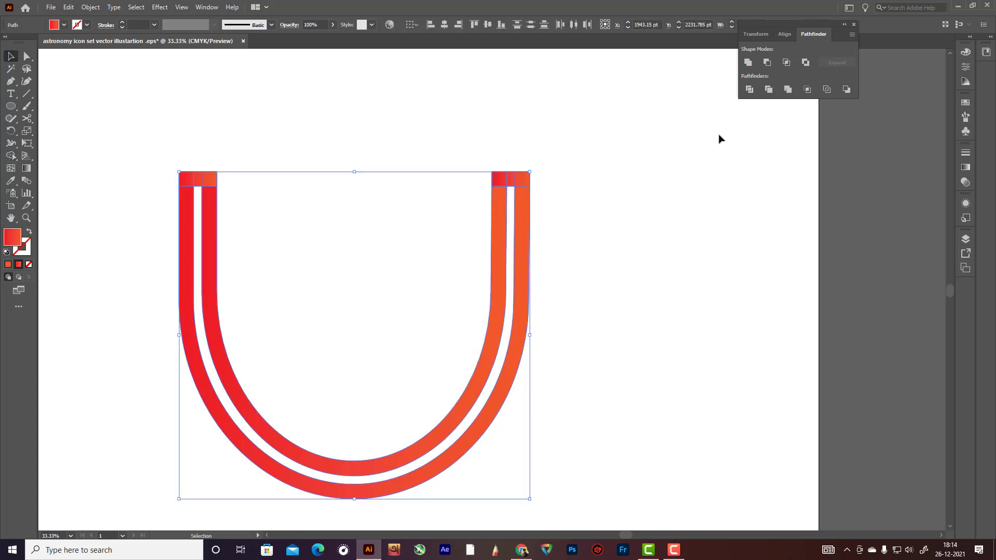
left_click(748, 62)
left_click(667, 239)
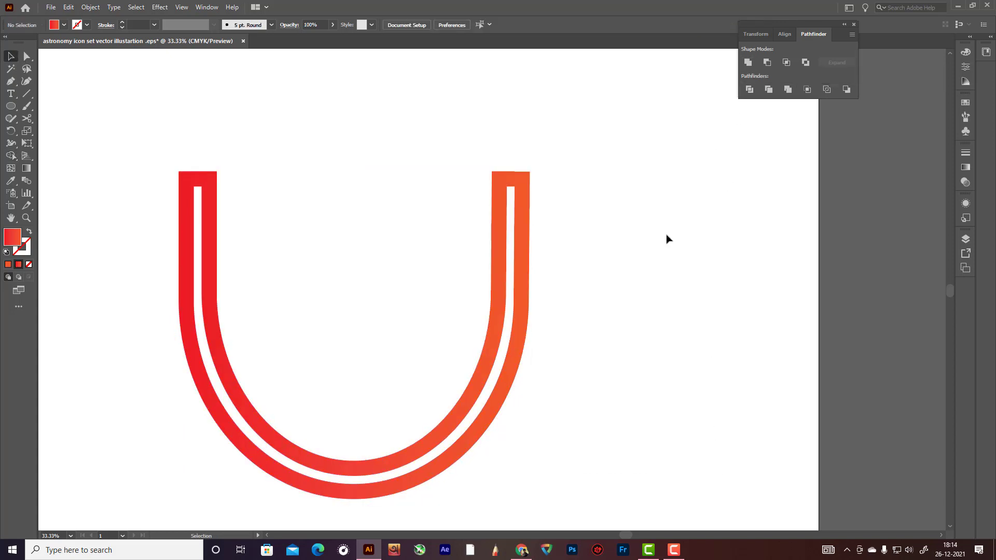
Stretch the united U shape slightly taller by extending its lower edge, keeping its width.
scroll(654, 254, "down", 2)
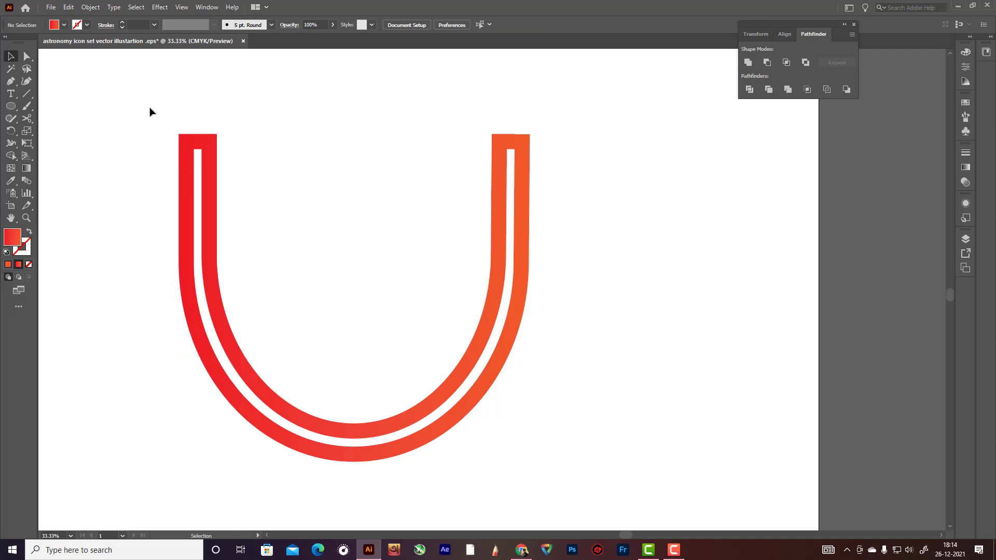
left_click_drag(149, 112, 645, 464)
left_click(602, 277)
scroll(536, 151, "up", 6)
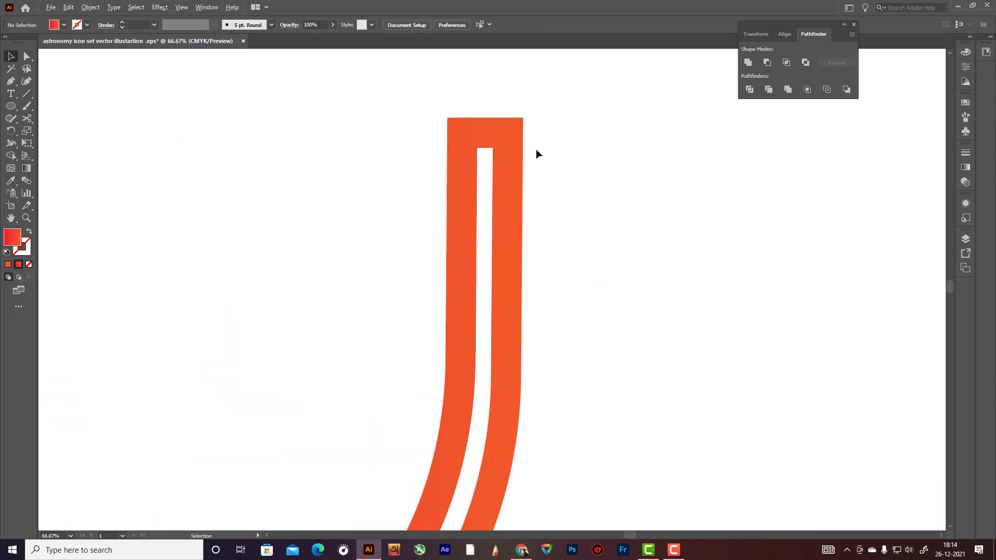
scroll(581, 185, "down", 3)
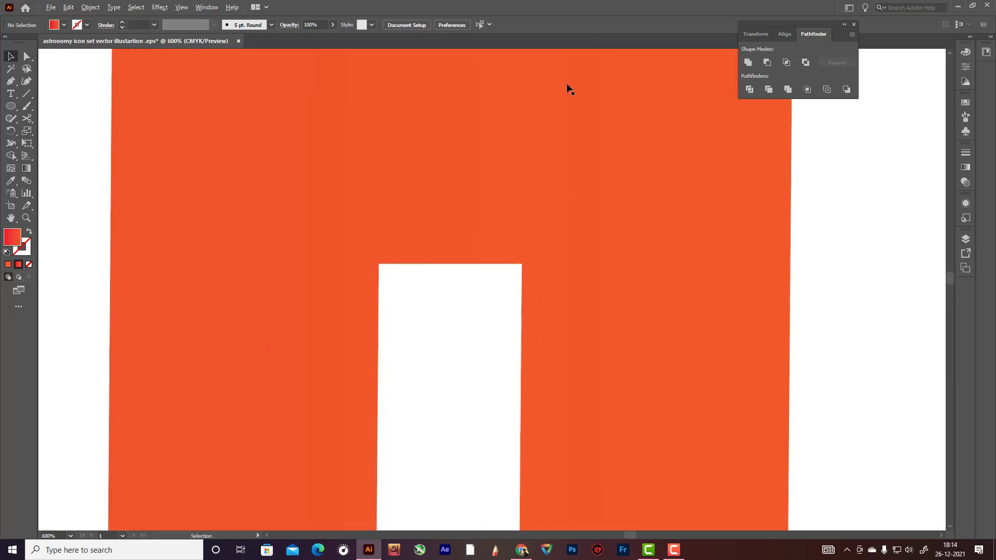
scroll(534, 277, "down", 4)
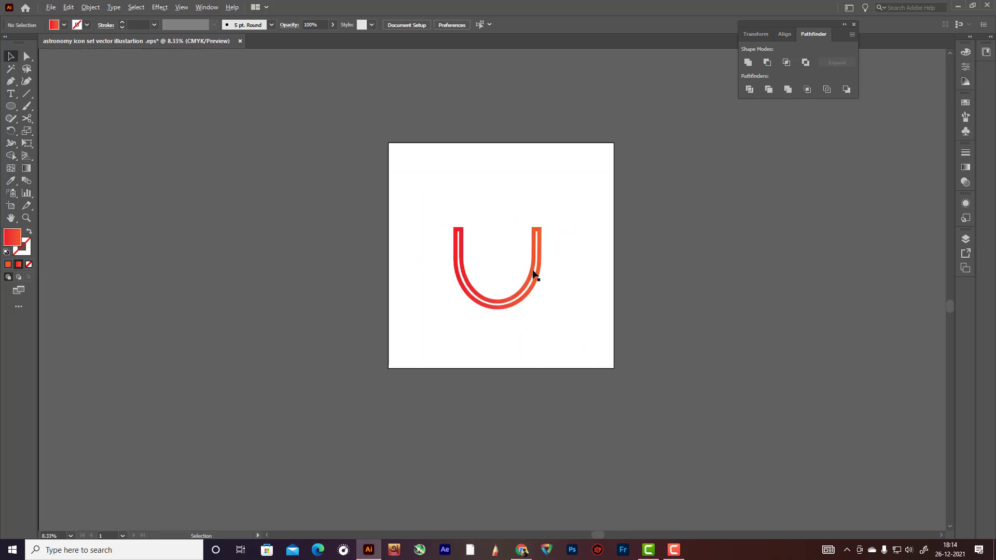
left_click_drag(313, 154, 665, 435)
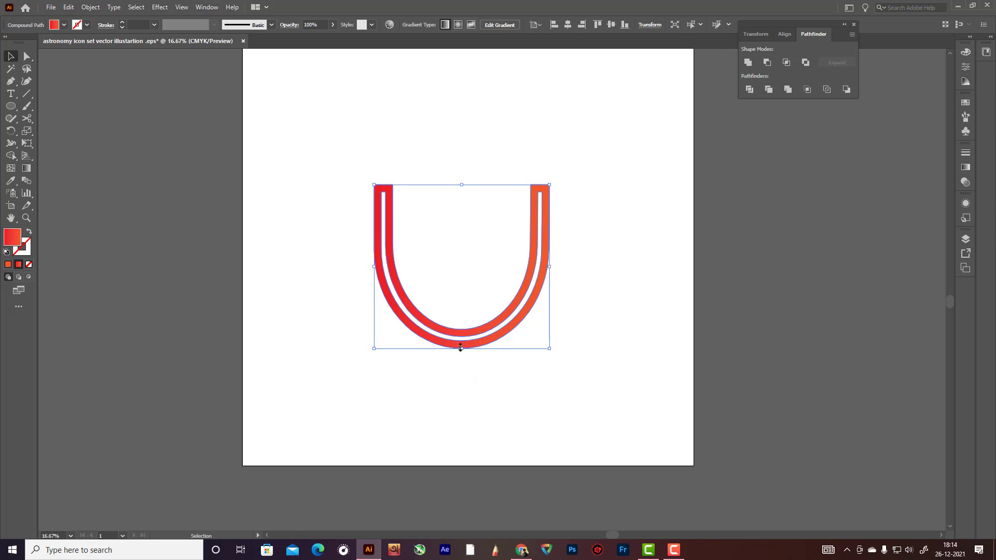
left_click_drag(461, 348, 461, 366)
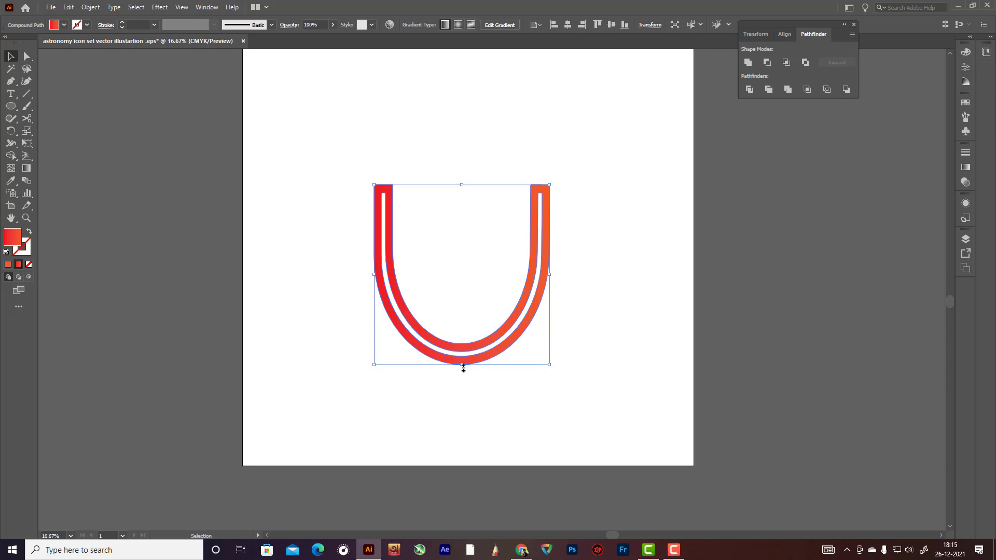
left_click_drag(463, 368, 465, 362)
left_click(565, 274)
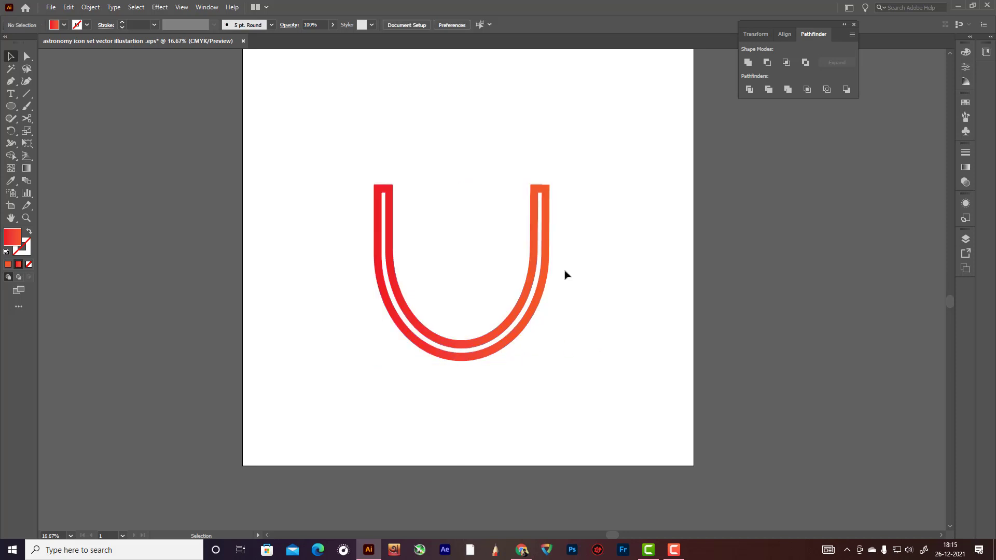
Draw a short slanted line with the Pen tool above the left arm's outer corner, with gradient stroke and no fill.
right_click(11, 82)
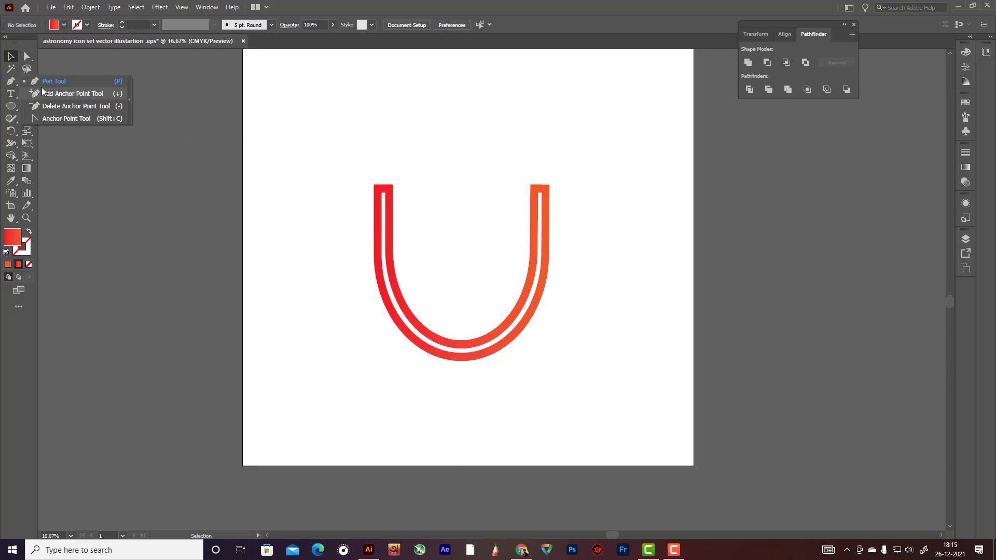
left_click(47, 83)
key("shift+x")
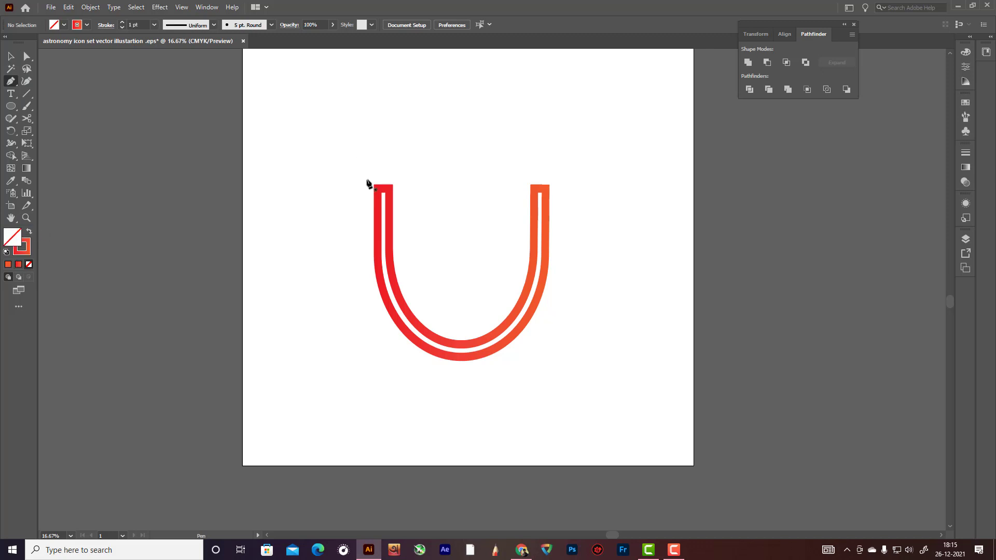
left_click(366, 180)
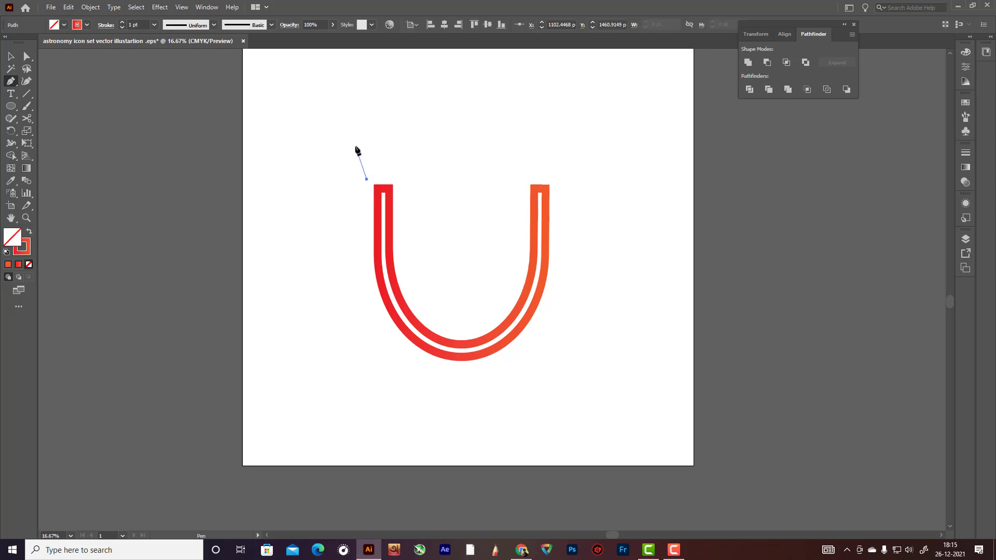
left_click(354, 146)
Set the short slanted line's stroke weight to 76 pt and deselect it.
left_click(11, 57)
left_click(29, 82)
scroll(143, 22, "up", 12)
scroll(143, 21, "up", 20)
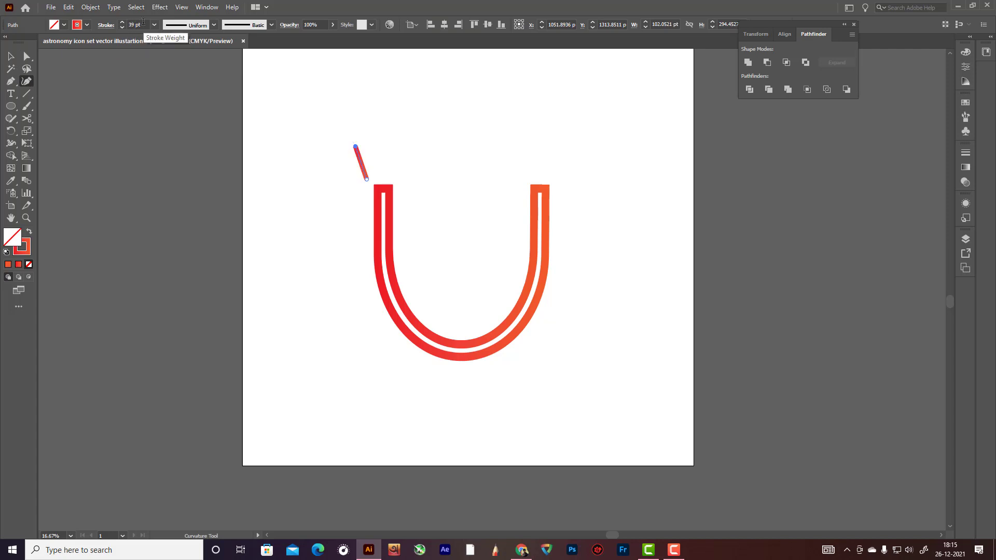
scroll(143, 21, "up", 14)
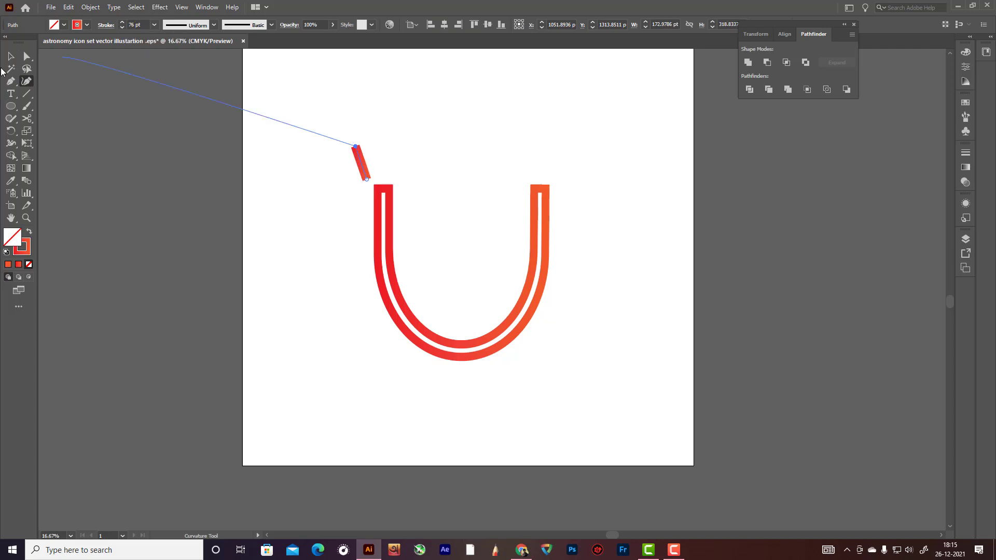
left_click(11, 57)
left_click(313, 100)
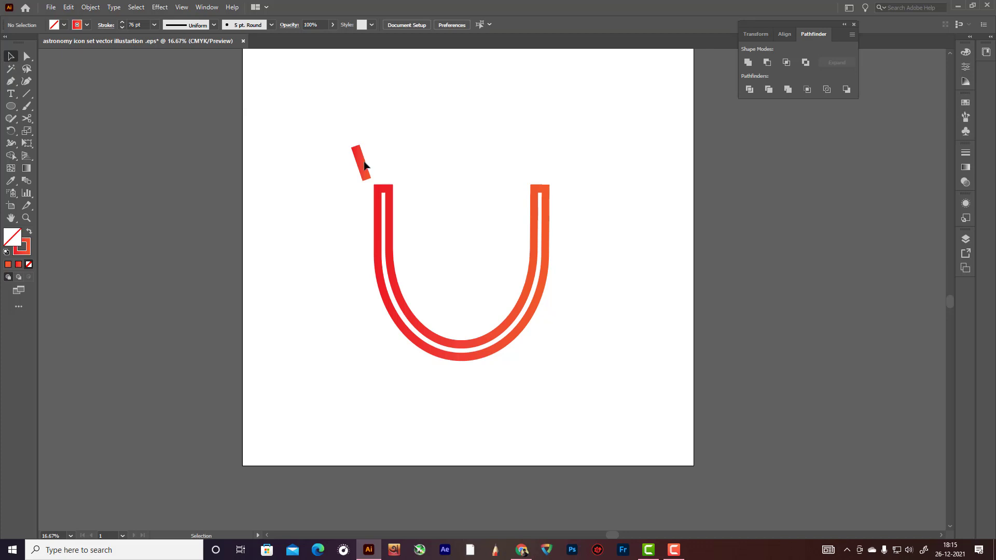
Arrange copies of the slanted line as a mirrored, outward-spreading pair above each arm of the U.
left_click_drag(362, 164, 560, 152)
left_click(416, 162)
left_click(443, 162)
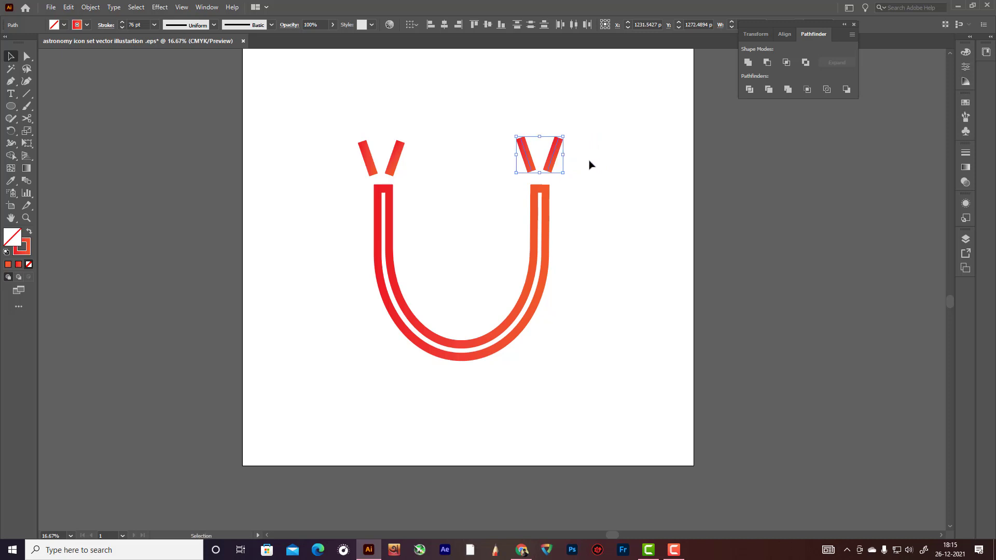
Scale the U shape and its four slanted lines up slightly as a whole, then deselect them.
left_click_drag(271, 111, 608, 294)
scroll(576, 242, "up", 1)
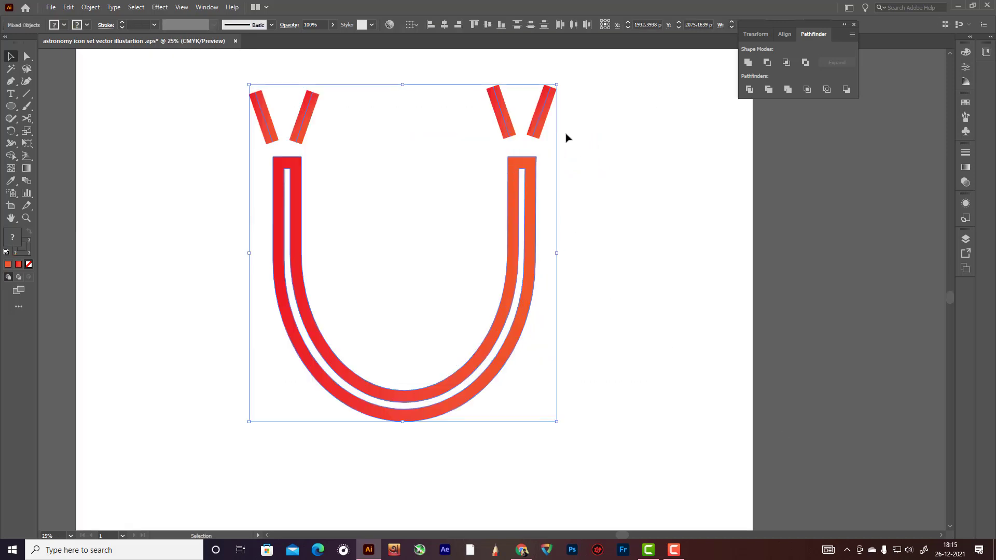
left_click_drag(560, 86, 563, 89)
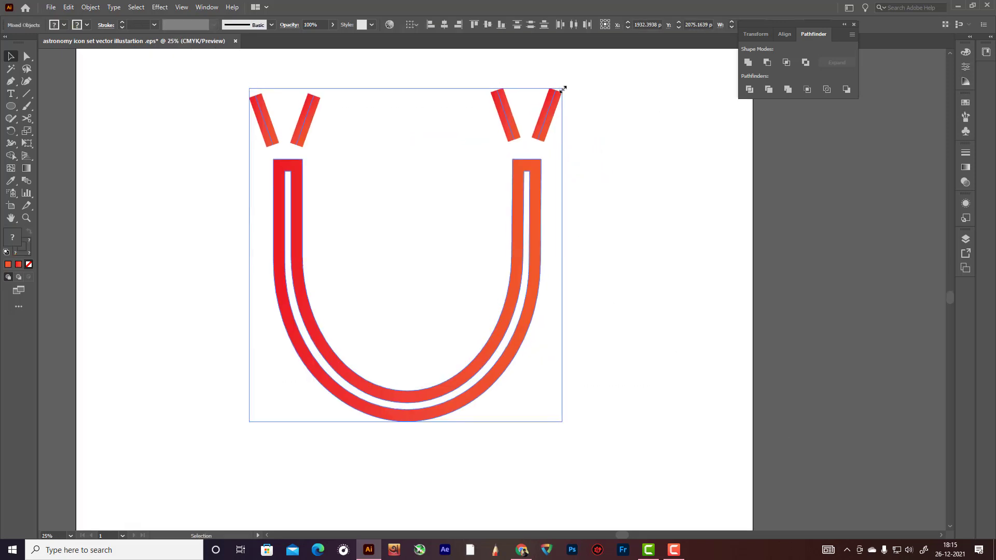
left_click(637, 176)
scroll(625, 207, "down", 3)
scroll(607, 210, "up", 2)
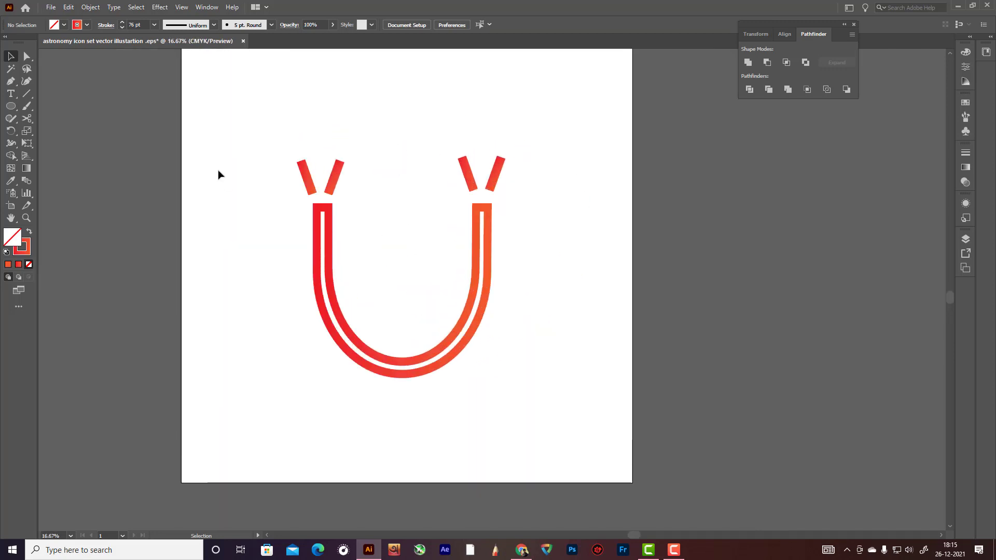
Move the complete U icon with its slanted lines off the artboard's left side to clear the artboard.
left_click_drag(218, 171, 585, 443)
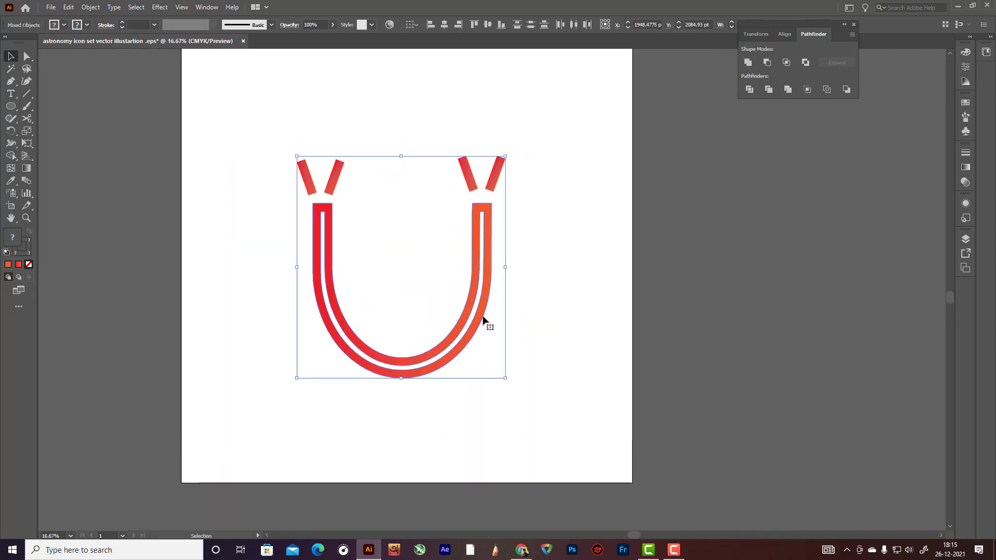
left_click_drag(485, 317, 90, 261)
left_click(542, 259)
left_click_drag(282, 154, 543, 312)
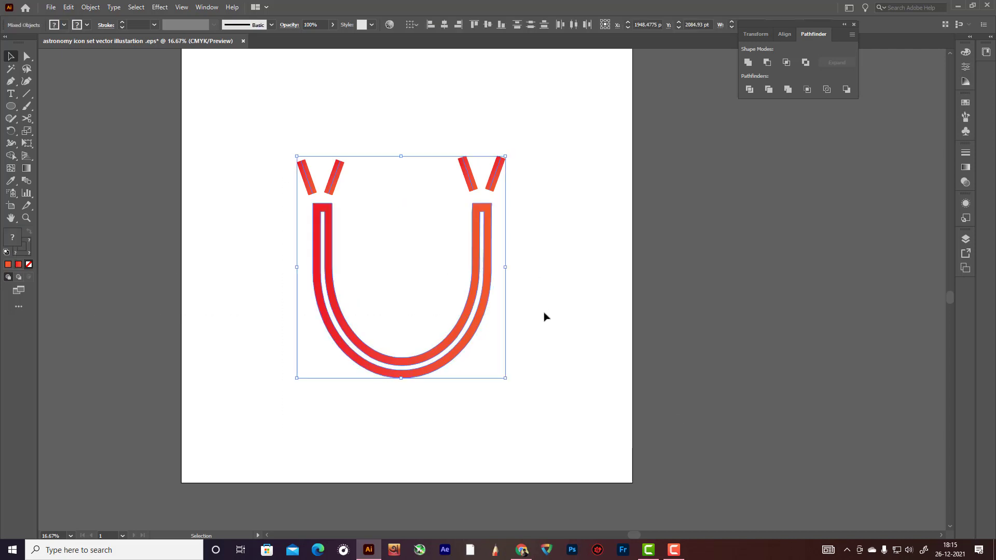
left_click_drag(482, 320, 137, 269)
left_click(404, 305)
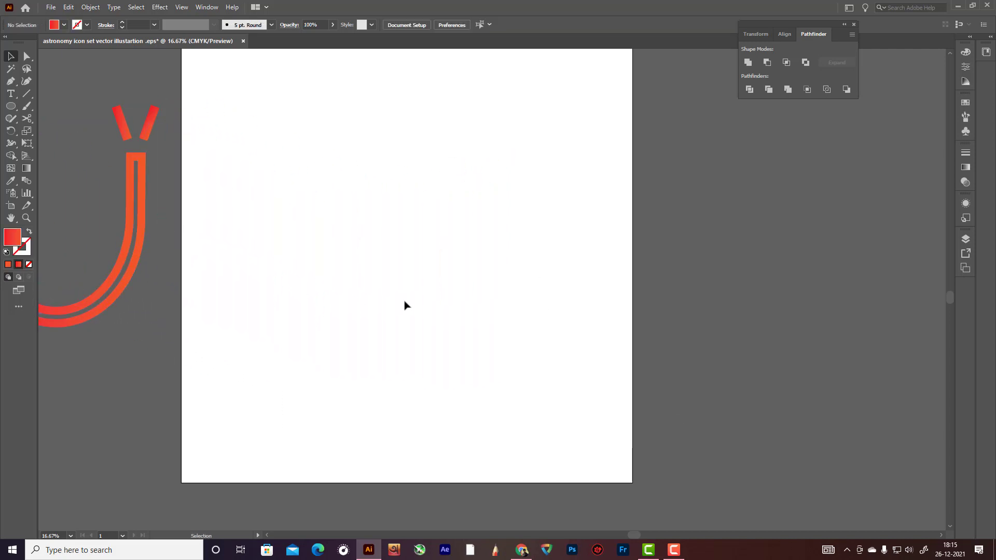
Draw a rectangle about 1177 by 1490 pt near the artboard's center with the gradient as stroke and no fill.
left_click(12, 106)
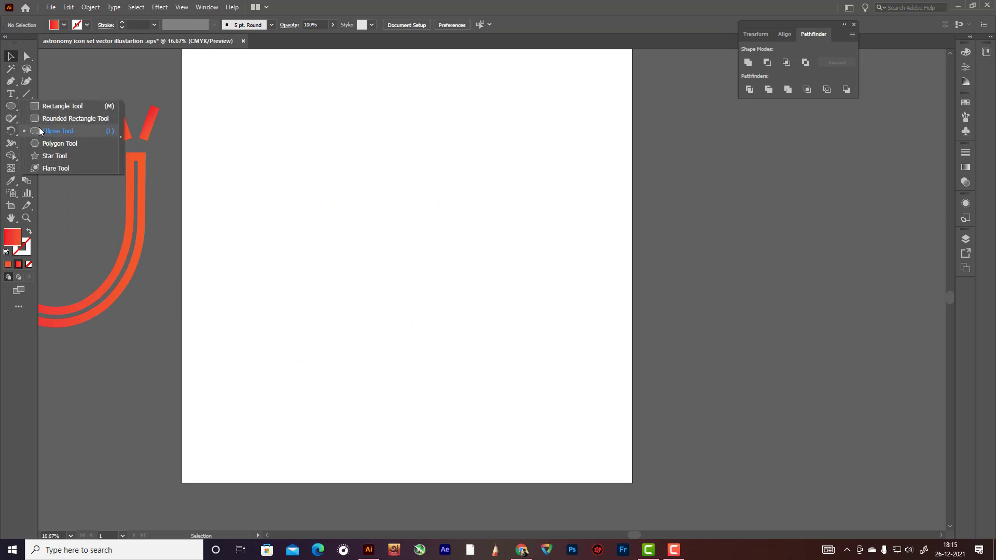
left_click(38, 108)
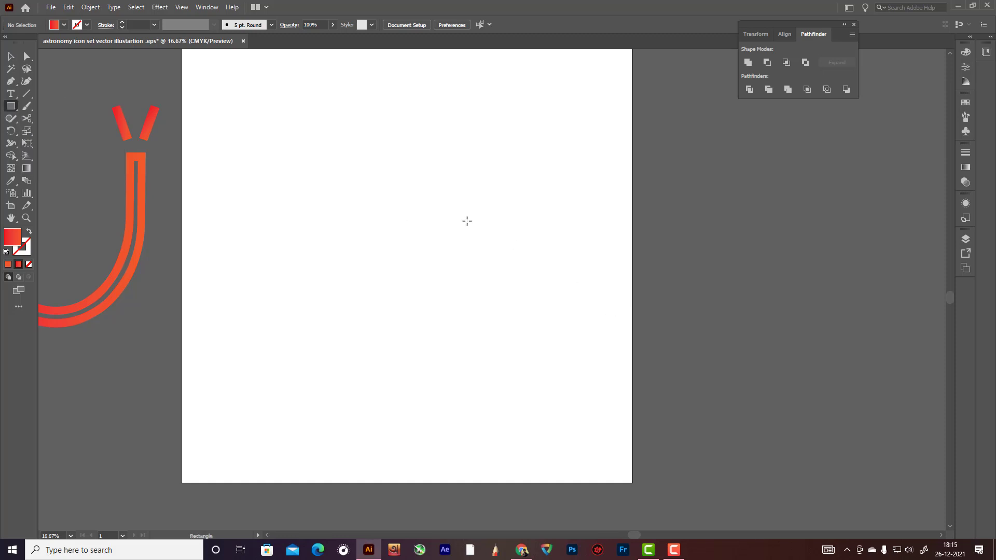
left_click_drag(369, 171, 500, 338)
left_click(29, 232)
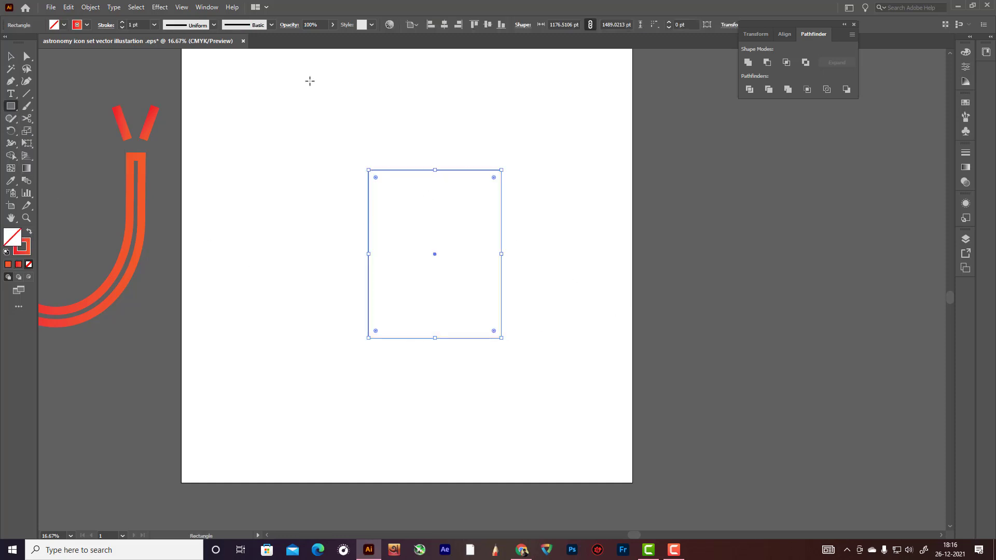
Set the rectangle's stroke weight to 97 pt.
scroll(146, 22, "up", 20)
scroll(145, 22, "up", 20)
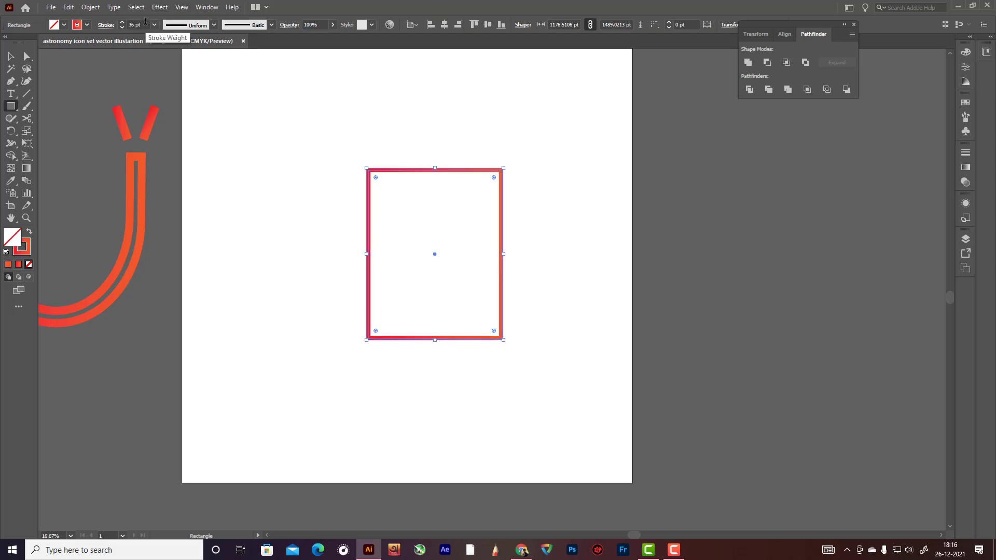
scroll(146, 24, "up", 20)
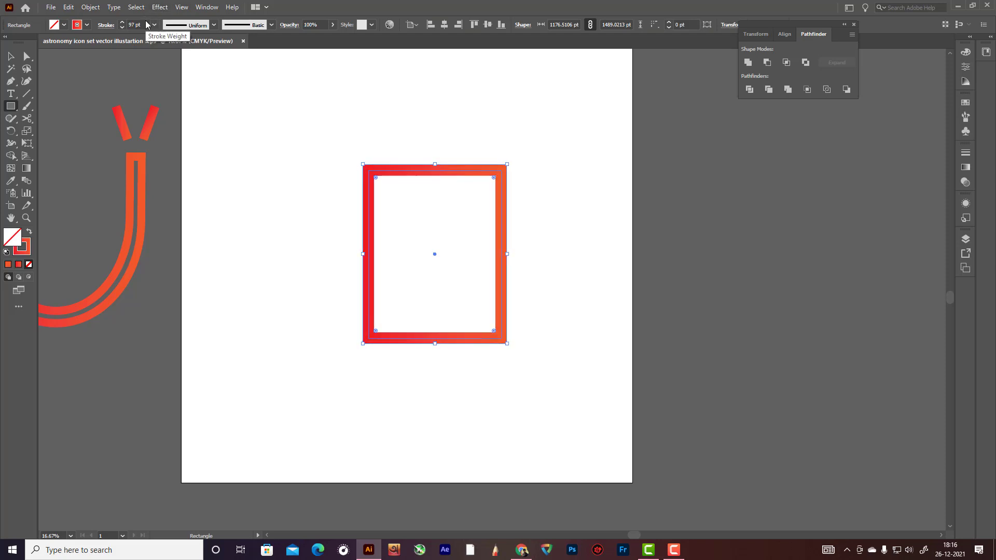
Set the rectangle's stroke weight to 133 pt and round its two bottom corners fully to form a half-circle base.
scroll(145, 22, "down", 5)
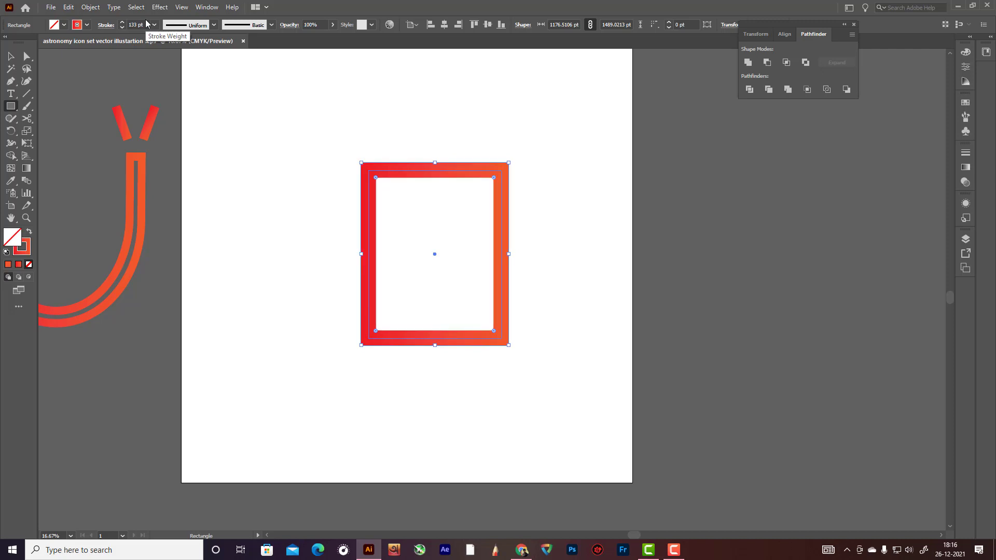
left_click(27, 56)
left_click(394, 405)
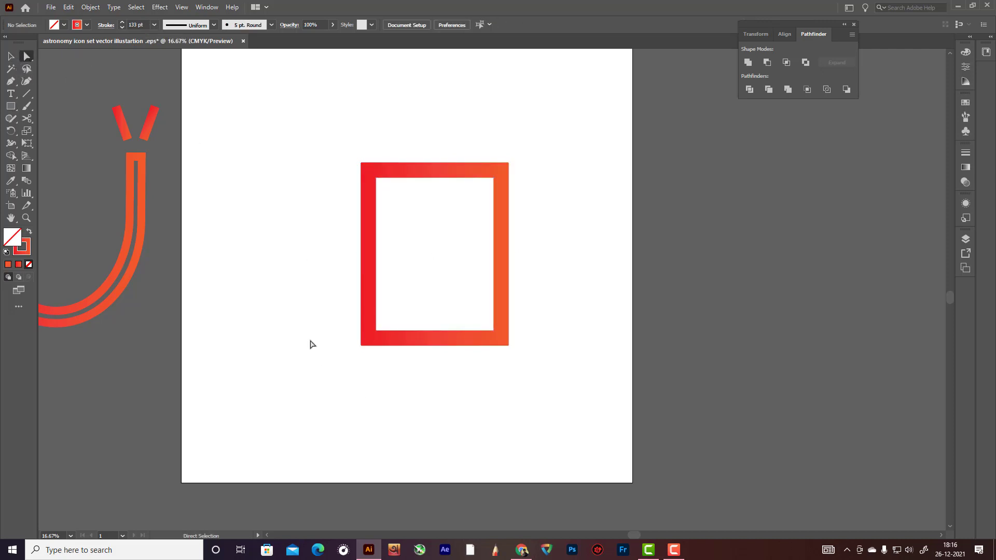
left_click_drag(310, 340, 661, 385)
left_click_drag(263, 307, 689, 374)
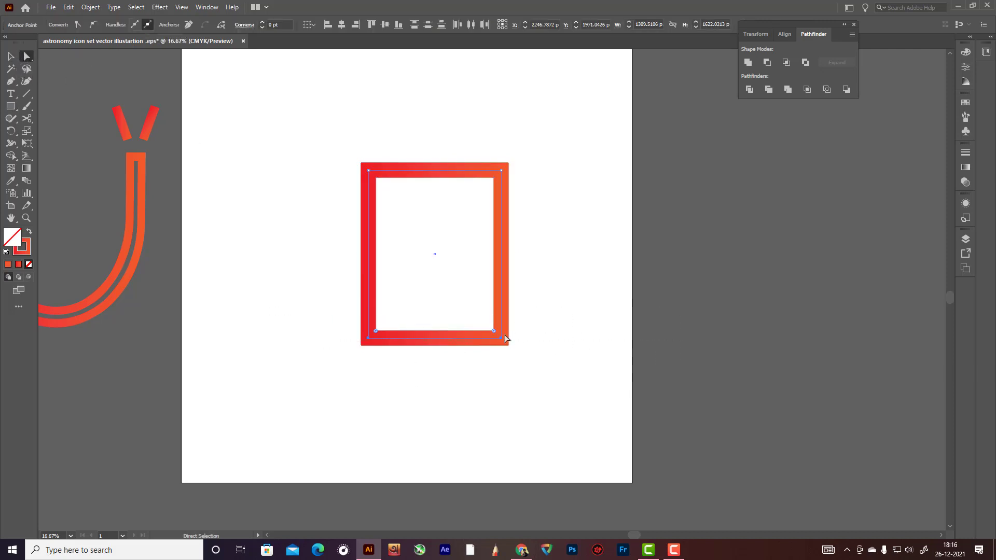
left_click_drag(493, 333, 442, 258)
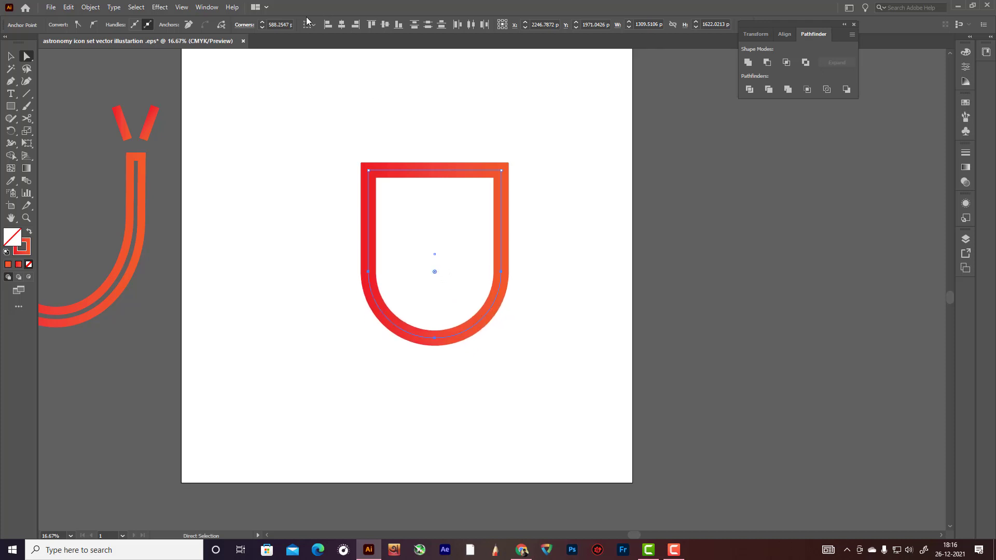
left_click(11, 54)
left_click(218, 78)
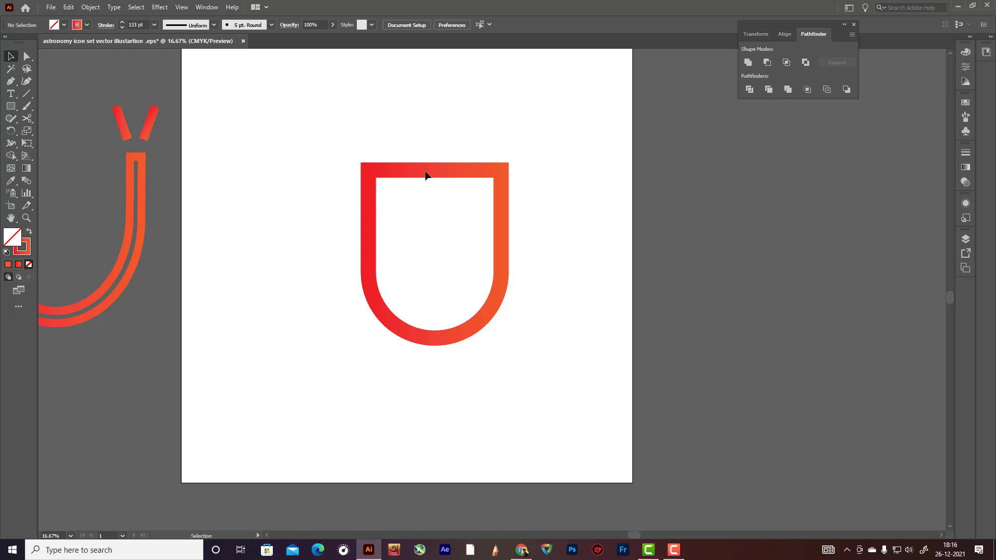
Place a narrower copy of the round-bottomed outline, about 857 by 1526 pt, inside the original with its top extending above it.
left_click(496, 208)
key("a")
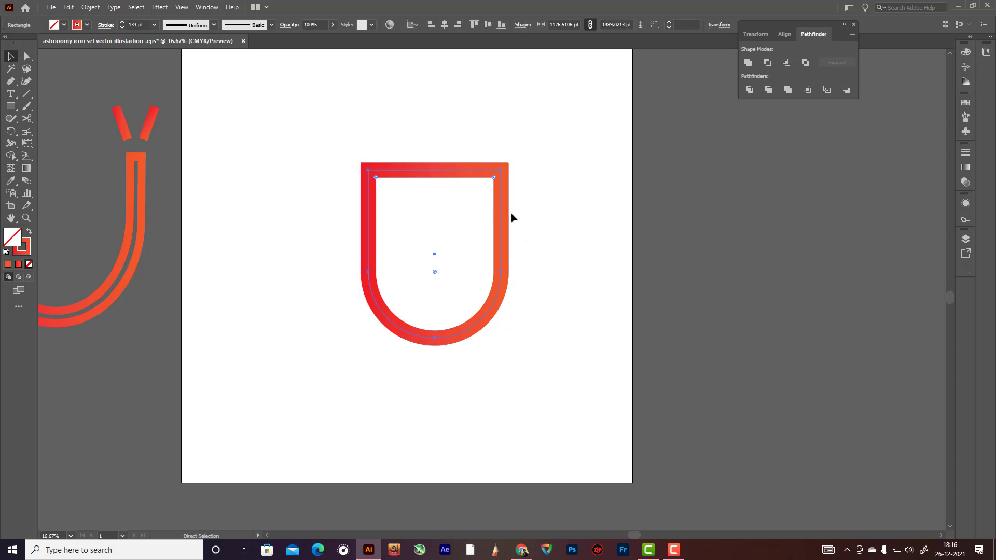
key("ctrl")
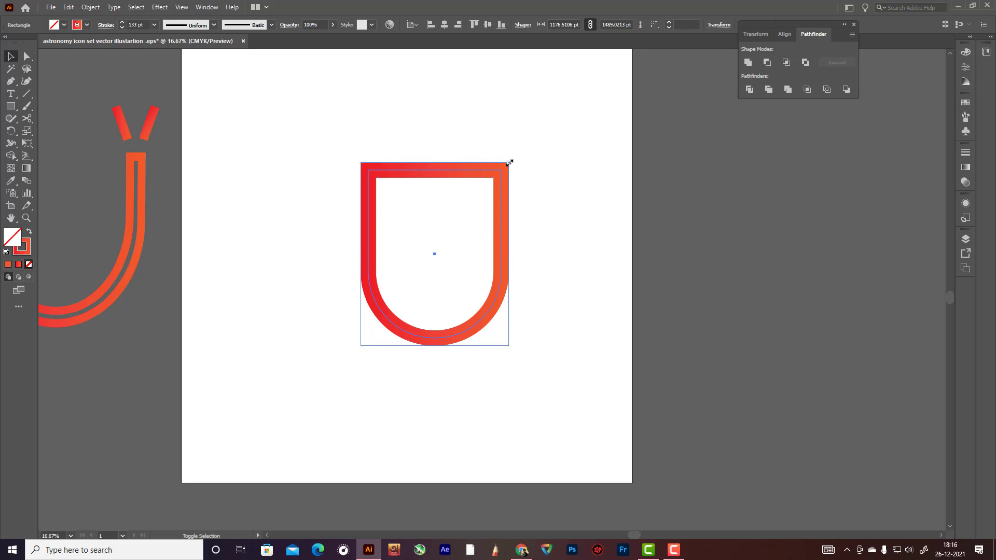
left_click_drag(509, 163, 437, 137)
left_click(581, 213)
left_click(430, 198)
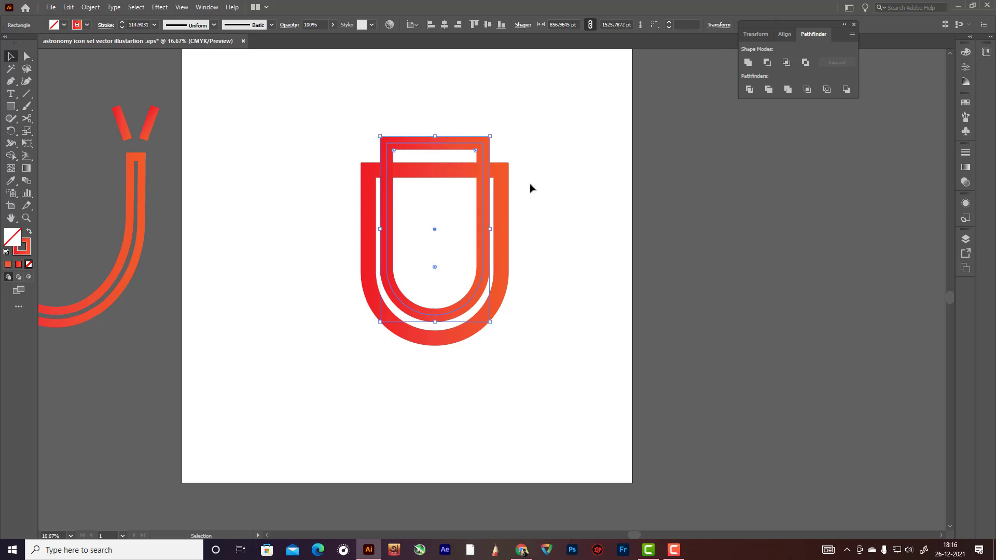
left_click(531, 187)
Convert the strokes of both round-bottomed outlines to filled shapes with Outline Stroke.
left_click(366, 237)
scroll(529, 169, "up", 2)
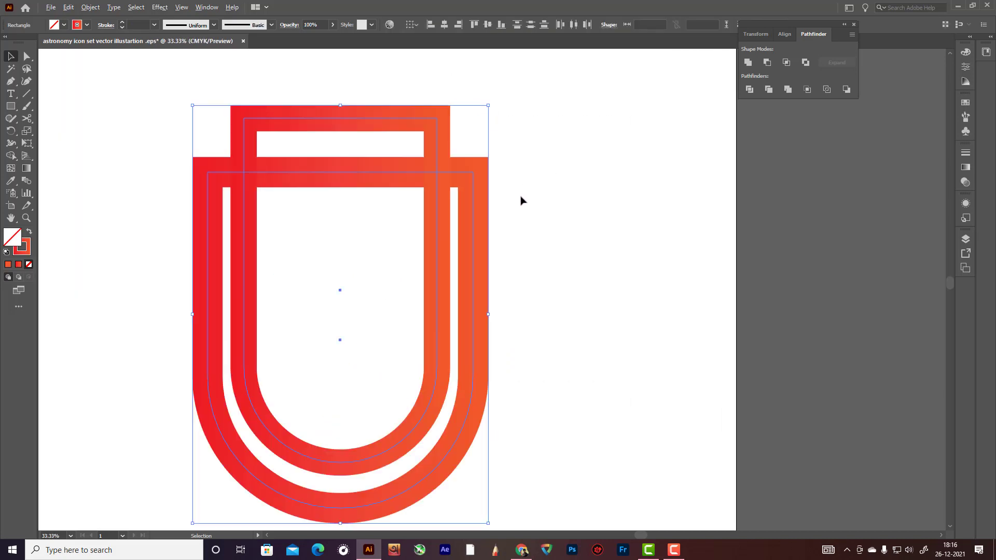
scroll(565, 243, "down", 1)
left_click(90, 7)
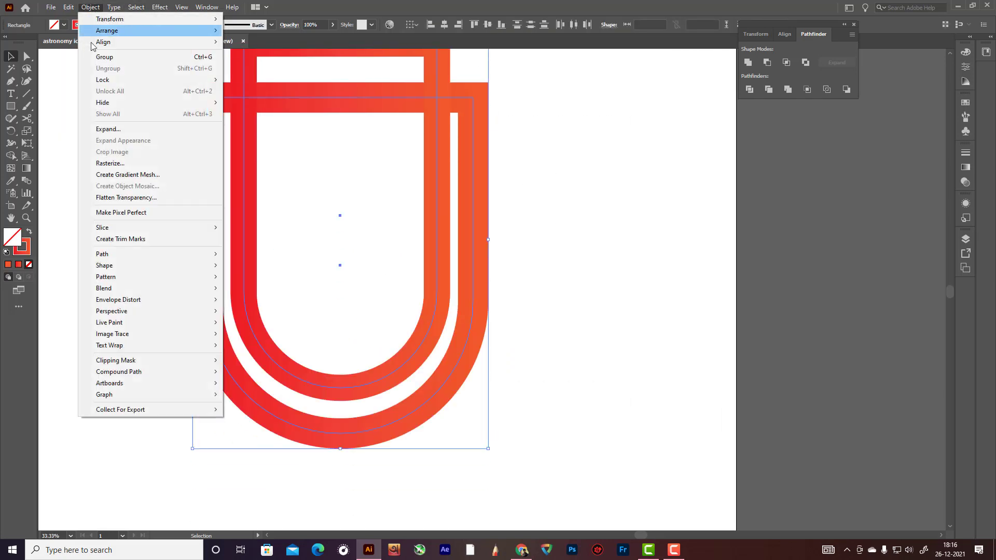
mouse_move(128, 255)
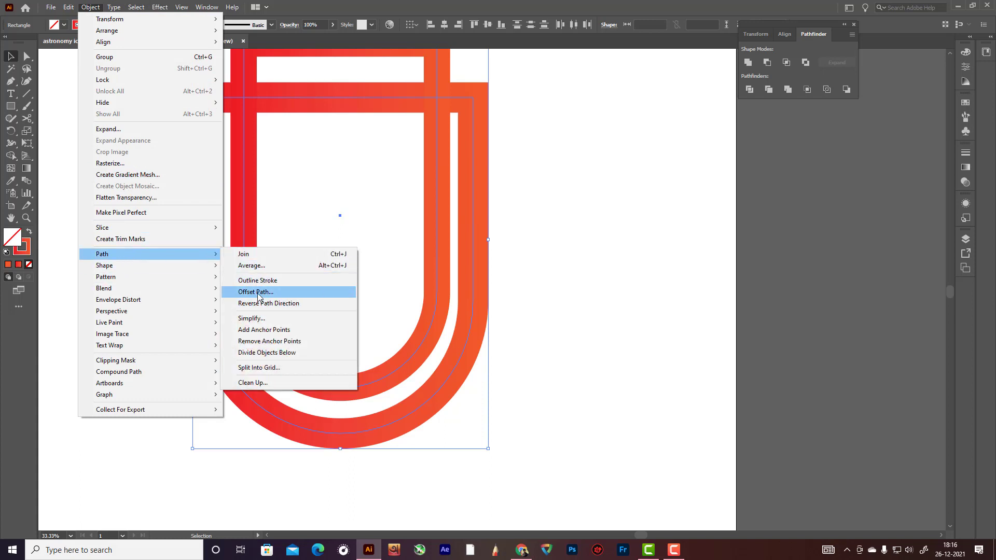
left_click(259, 286)
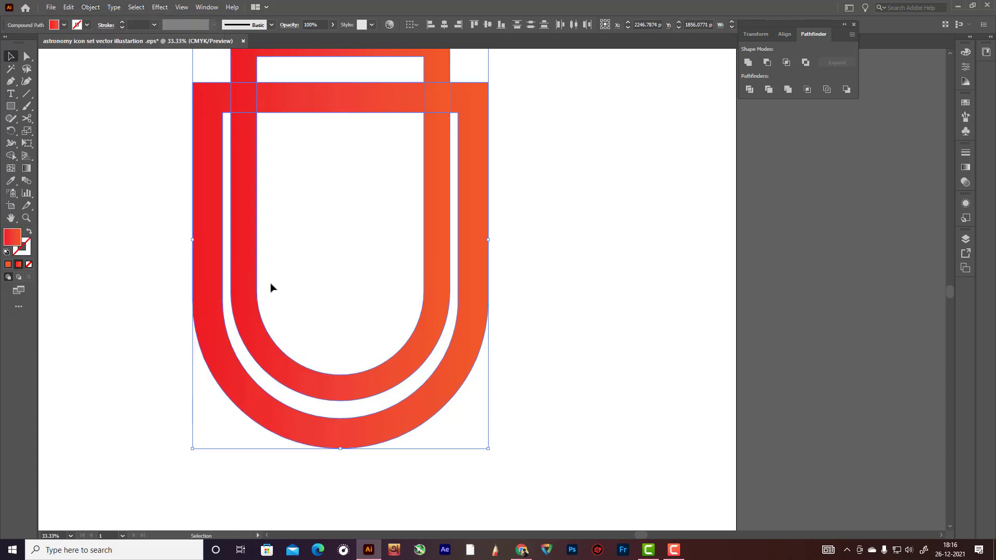
scroll(271, 285, "up", 2)
left_click(90, 7)
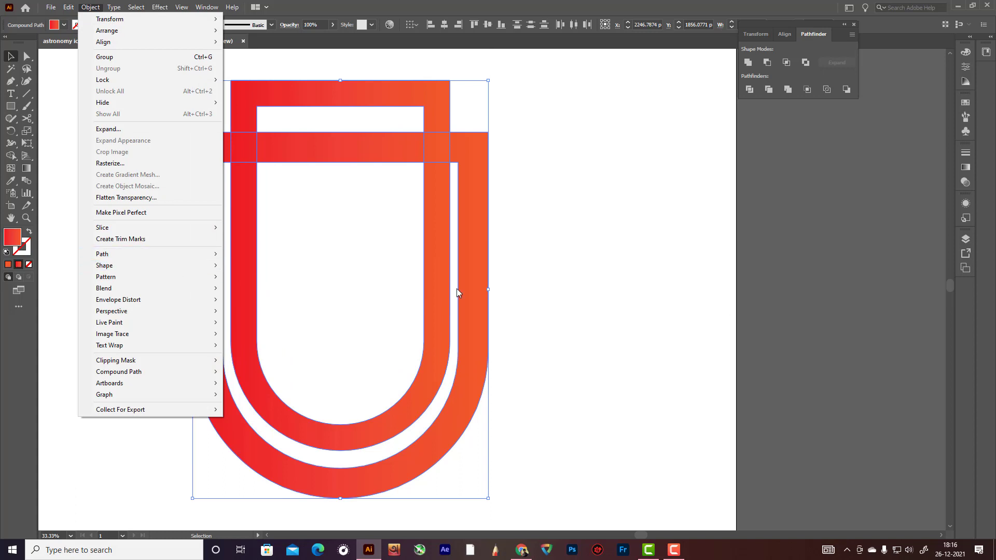
left_click(720, 304)
Remove the protruding top of the inner shape and the middle of the crossbar with Shape Builder, leaving an open U.
left_click_drag(155, 80, 638, 501)
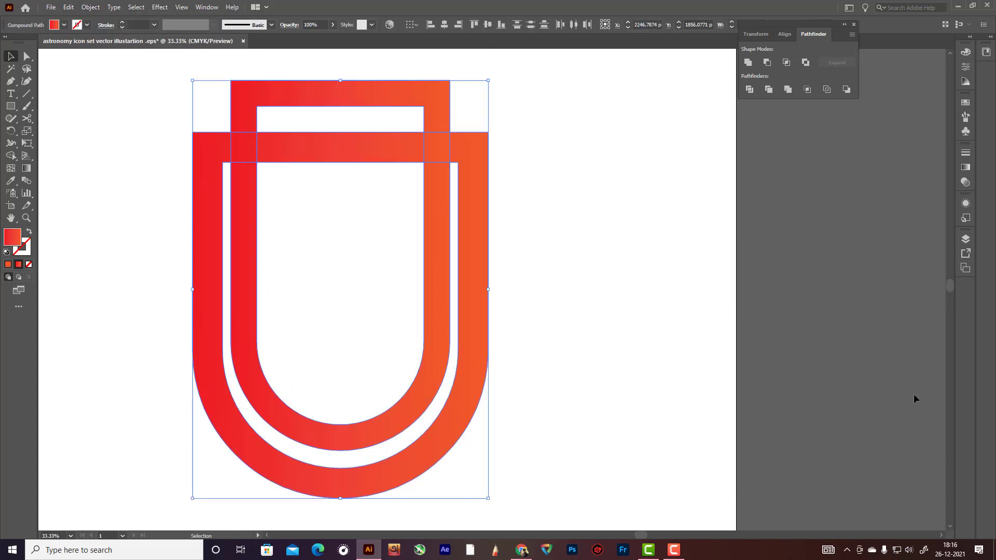
left_click(11, 156)
left_click(283, 95, "alt")
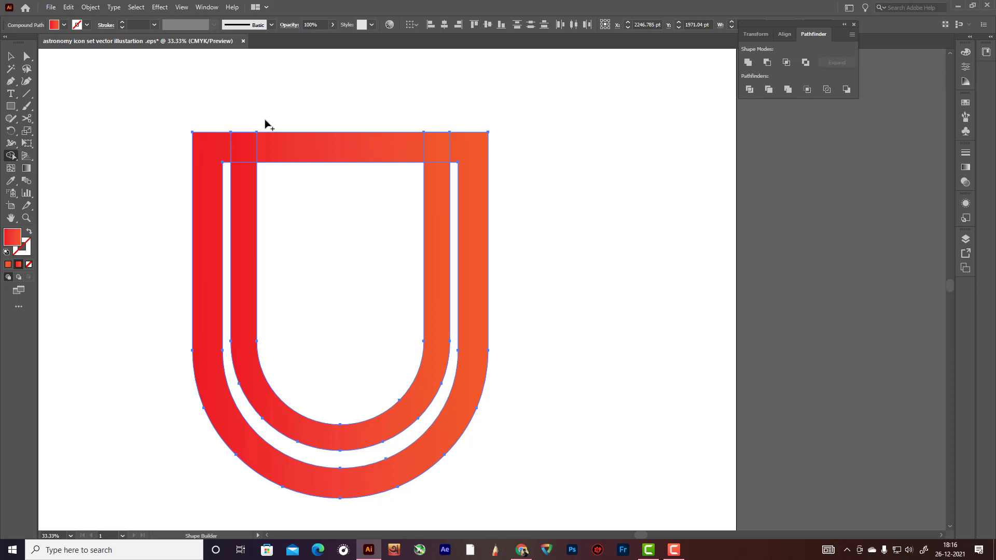
left_click(304, 142, "alt")
scroll(427, 230, "up", 4)
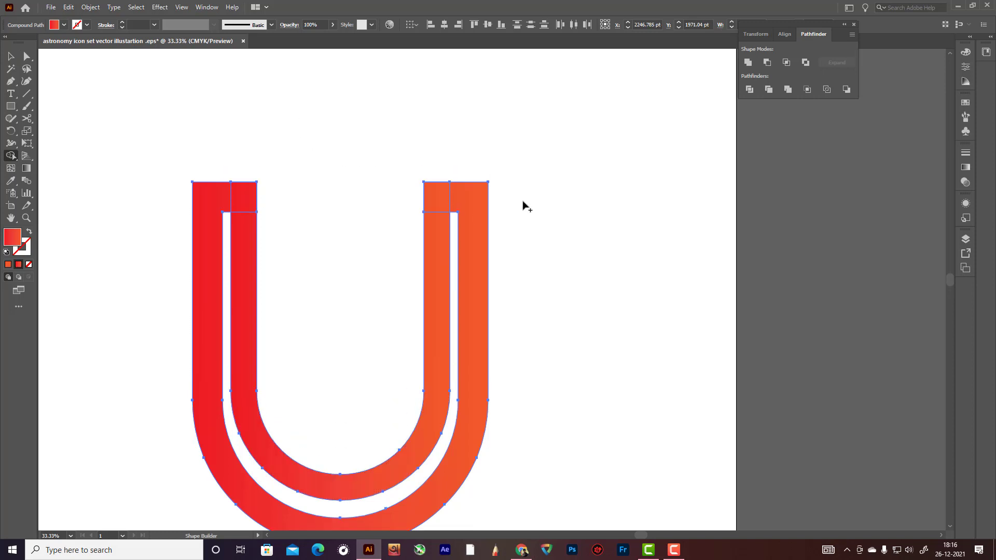
scroll(515, 206, "down", 10)
scroll(508, 207, "up", 5)
key("v")
left_click(400, 162)
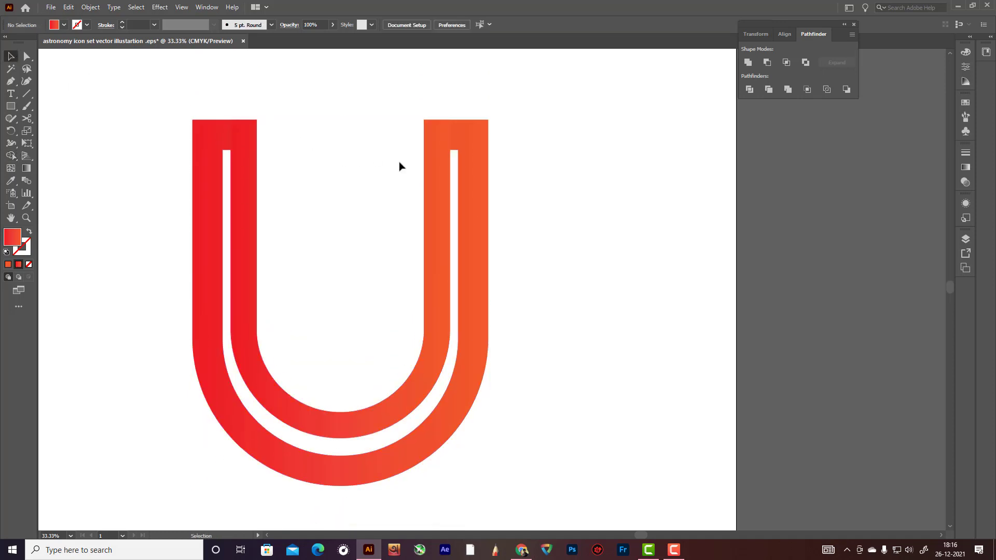
scroll(397, 171, "down", 3, "alt")
left_click(332, 155)
scroll(519, 280, "up", 3)
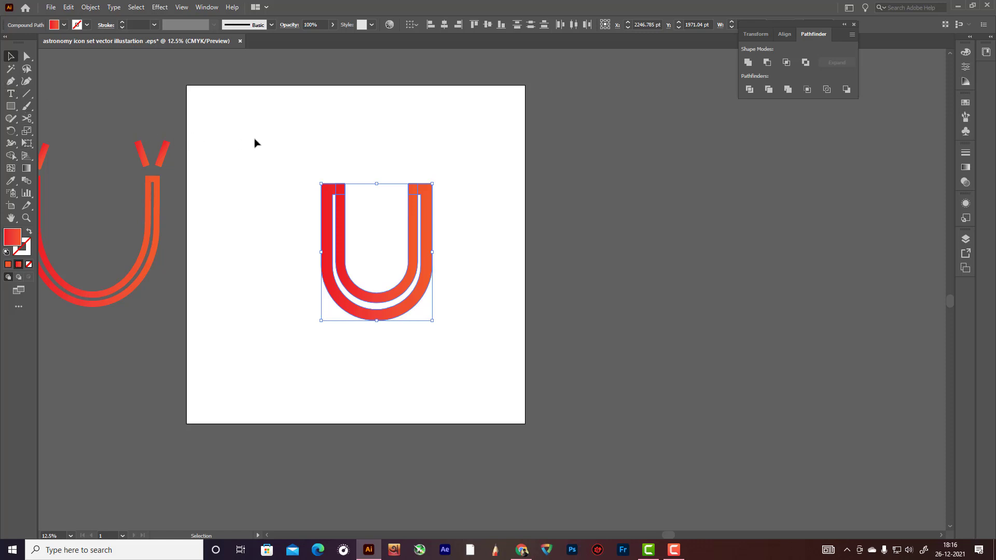
left_click(311, 152)
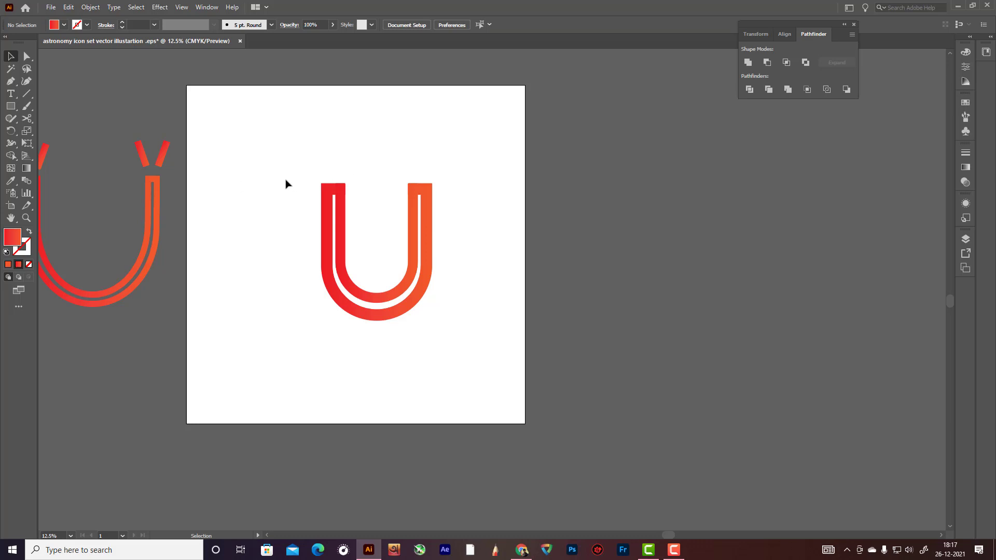
left_click(11, 81)
left_click(11, 56)
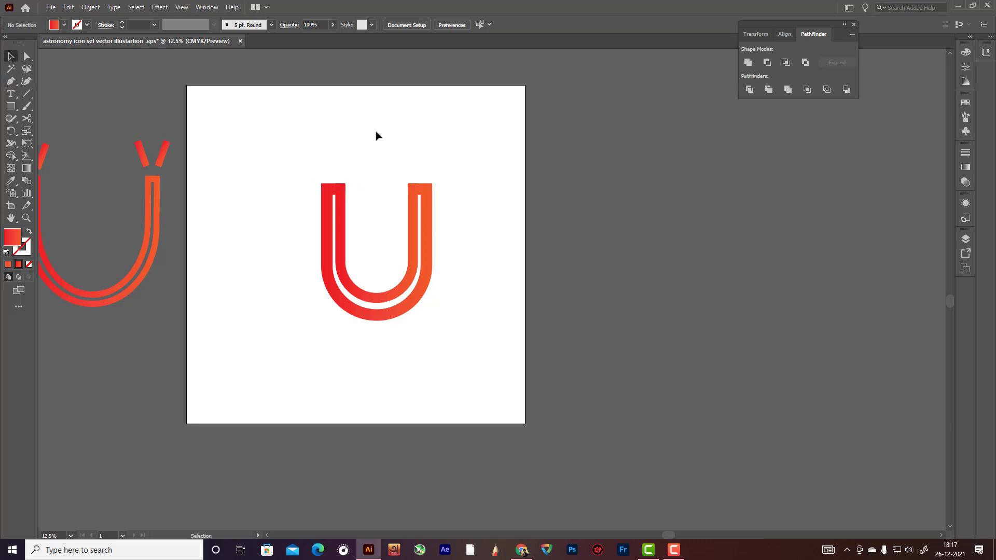
left_click(416, 213)
left_click(443, 202)
left_click(342, 215)
left_click_drag(318, 162, 493, 354)
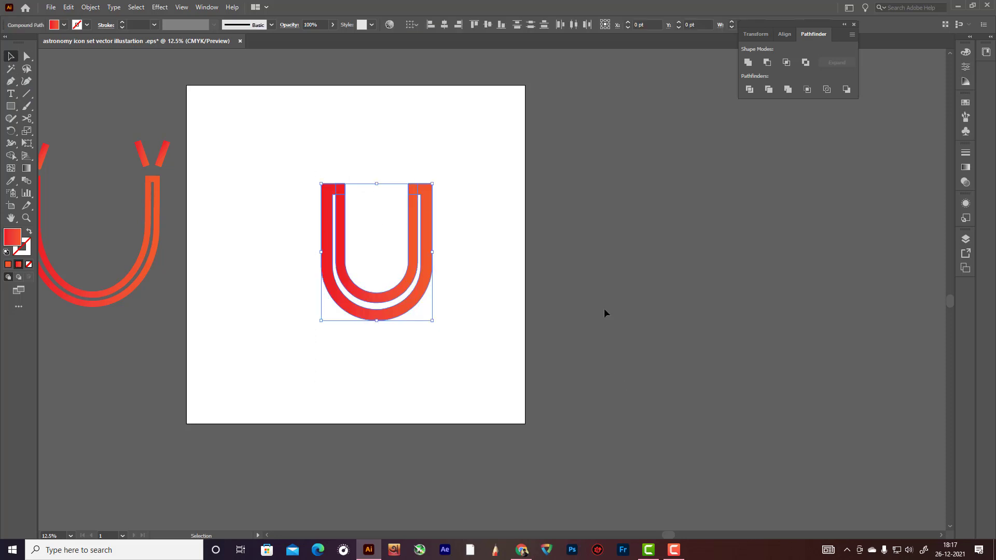
left_click(465, 235)
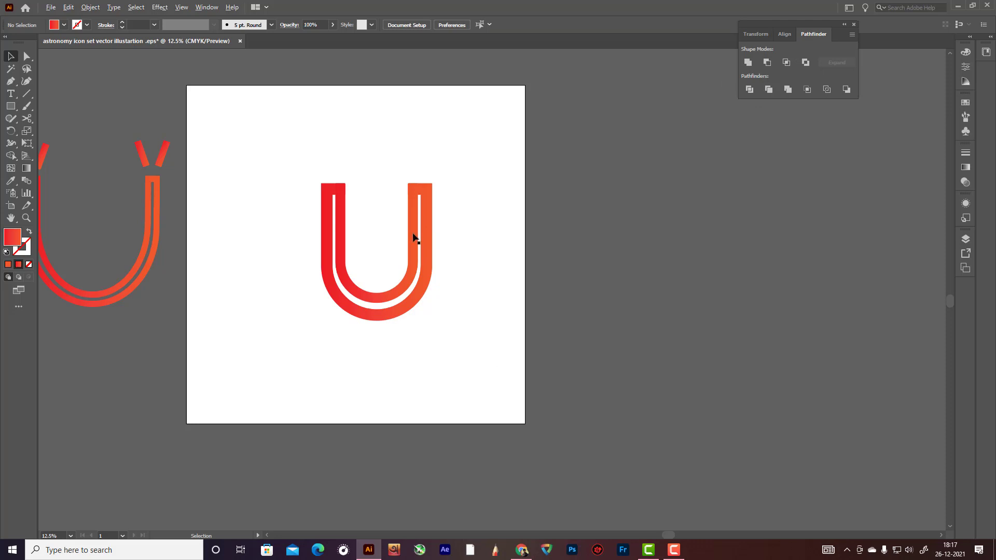
Duplicate the inner U band and place the copy outside the artboard, to the right of the original.
left_click(413, 237)
left_click_drag(414, 236, 646, 239)
left_click(701, 230)
Unite all the overlapping U pieces on the artboard into one shape.
left_click_drag(293, 151, 593, 396)
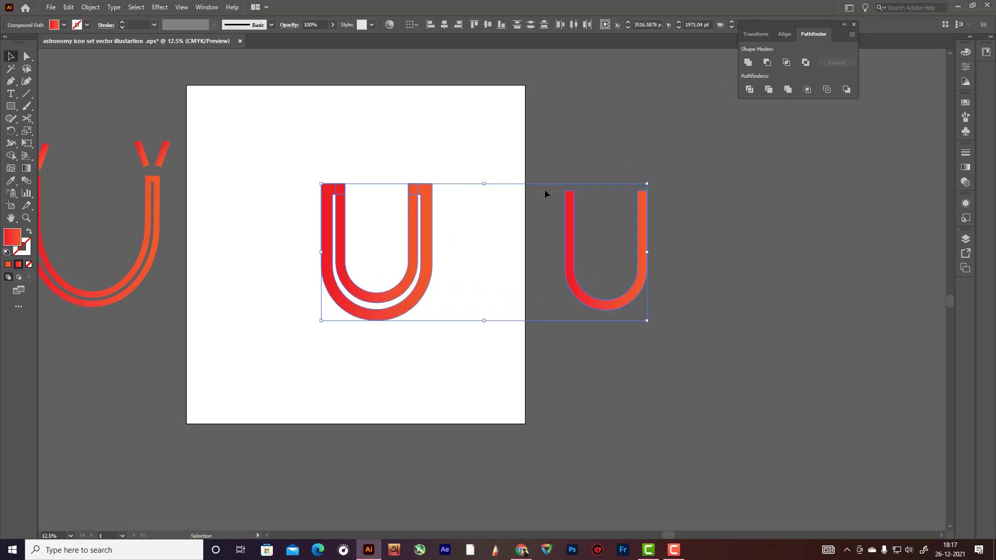
left_click_drag(398, 176, 540, 363)
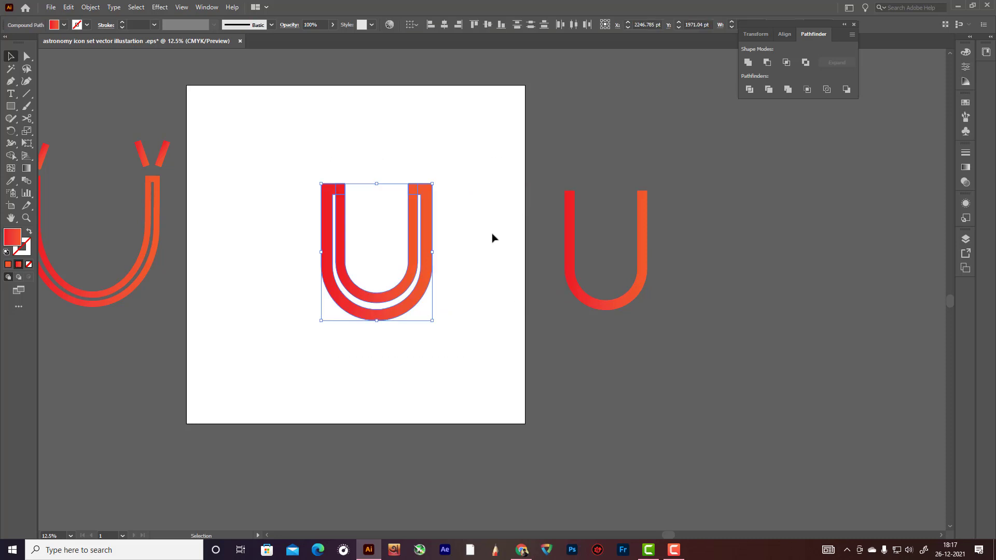
left_click(751, 63)
left_click(576, 129)
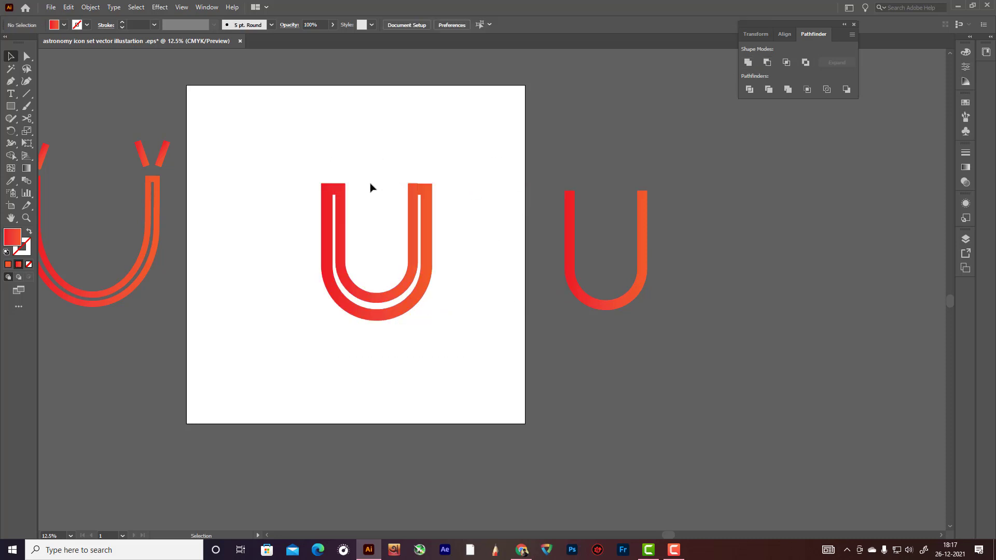
Move the duplicated U band back onto the united U and resize it to cover the thin gap, centered within the arms.
left_click_drag(312, 164, 499, 335)
left_click_drag(637, 301, 405, 296)
left_click_drag(419, 254, 423, 254)
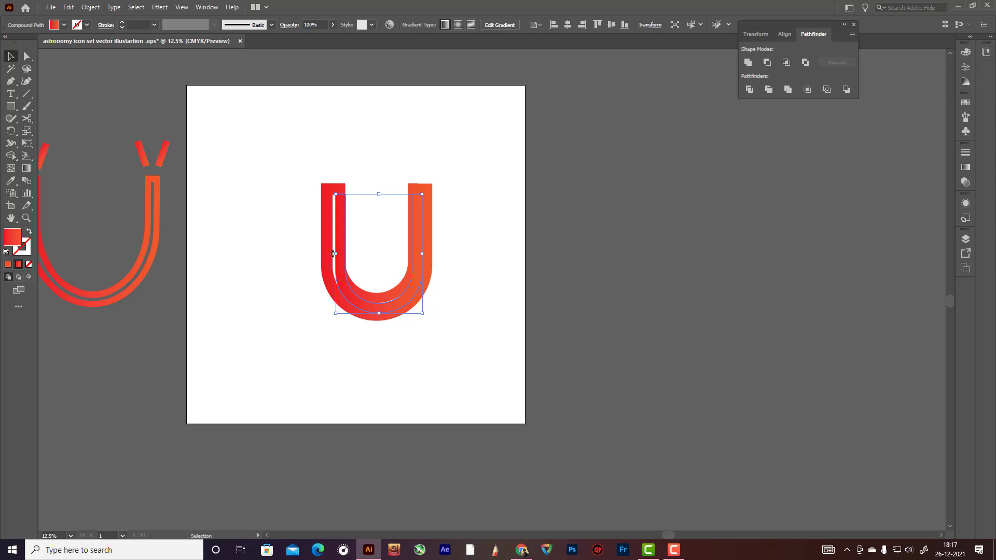
left_click_drag(336, 253, 327, 250)
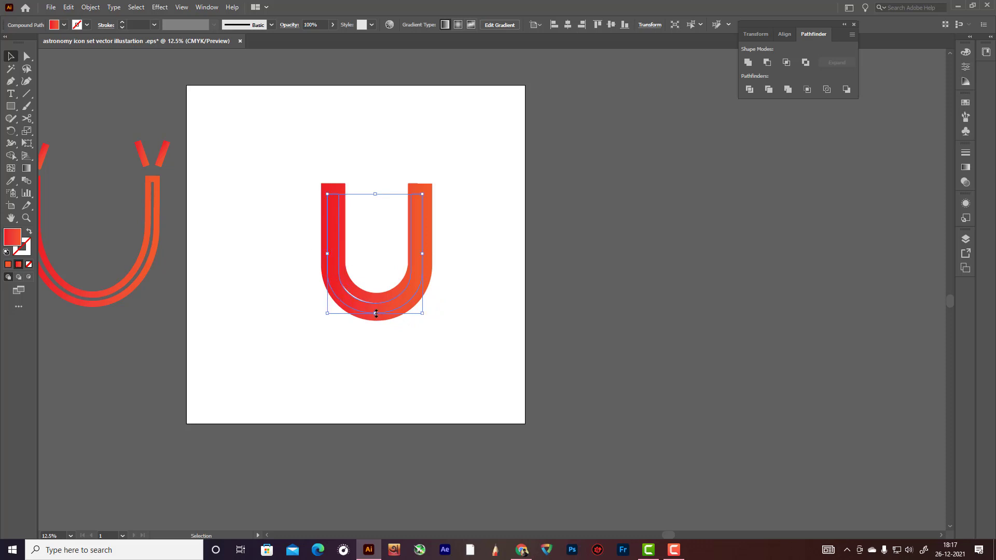
left_click_drag(376, 314, 380, 312)
left_click_drag(326, 252, 328, 252)
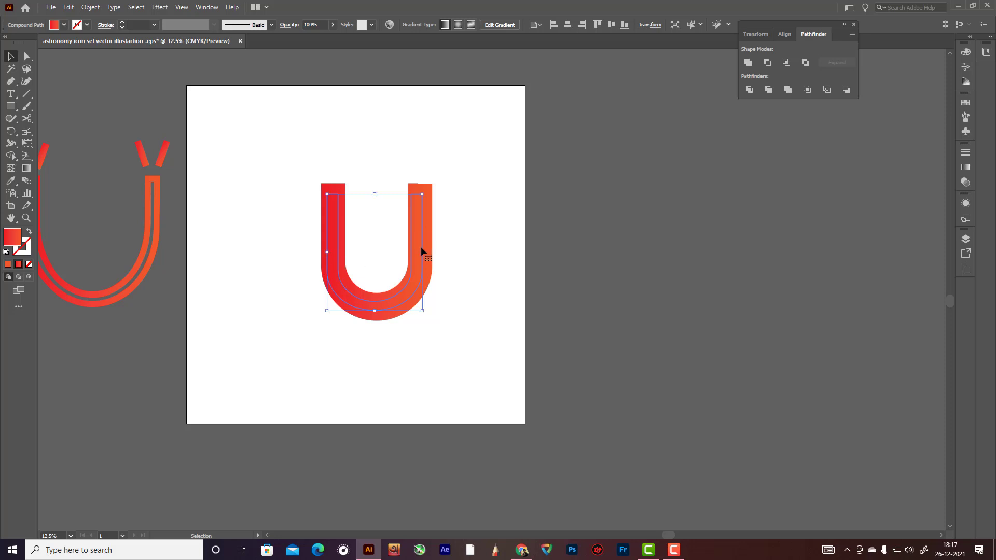
left_click_drag(422, 252, 425, 252)
left_click_drag(326, 252, 330, 252)
left_click(459, 273)
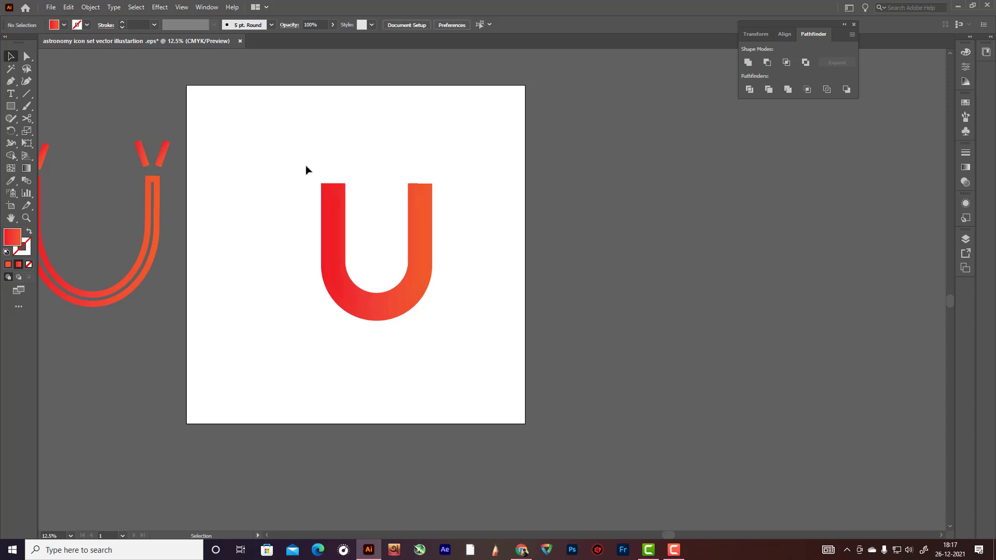
Cut the overlaid band out of the U with Minus Front to leave a wider inner channel.
left_click_drag(306, 166, 523, 375)
scroll(443, 261, "up", 2)
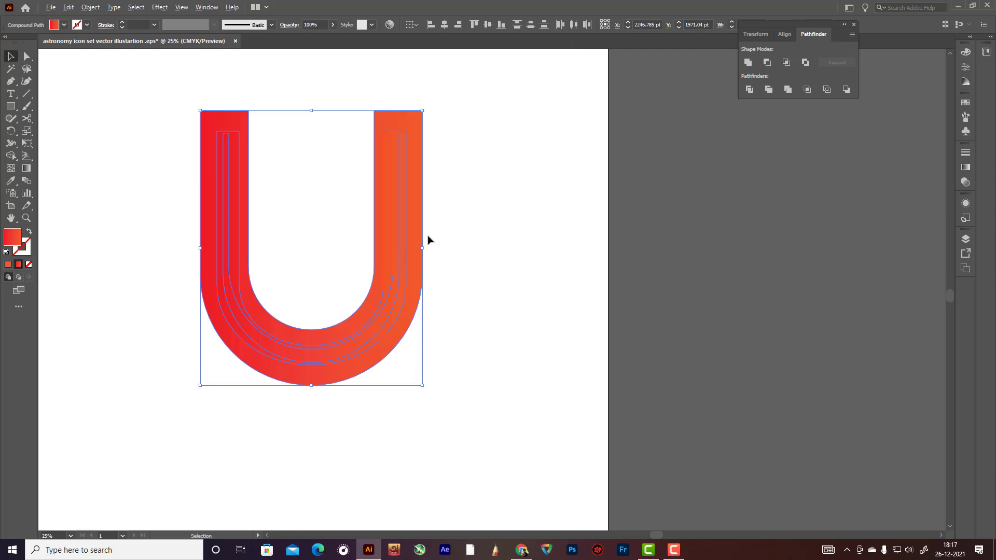
left_click(767, 63)
left_click(466, 213)
scroll(466, 212, "down", 2)
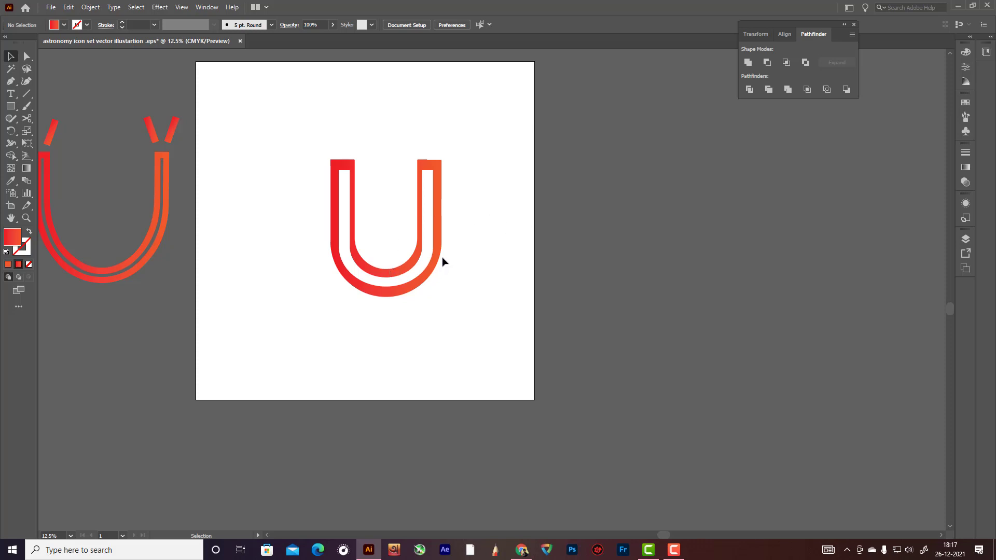
left_click_drag(307, 129, 545, 315)
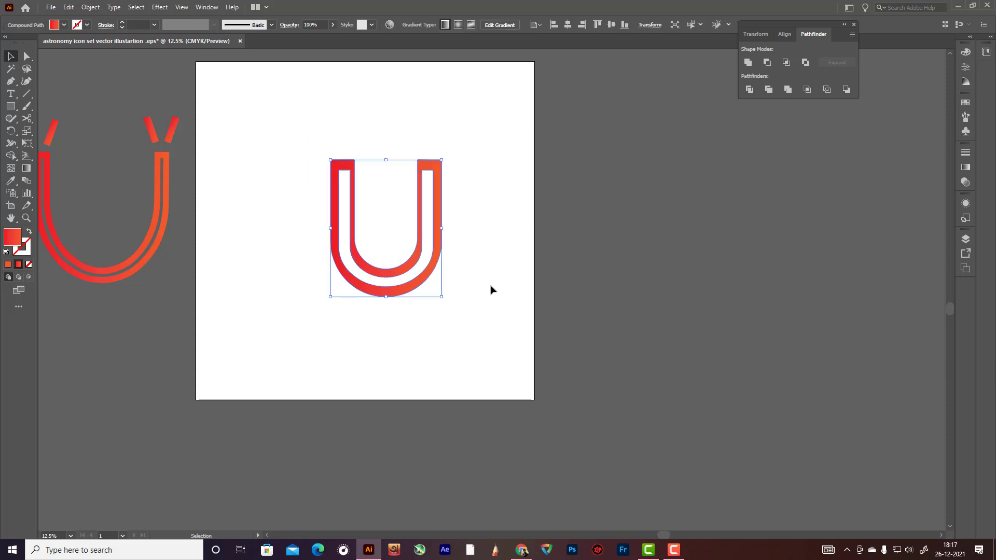
left_click(506, 280)
left_click(433, 211)
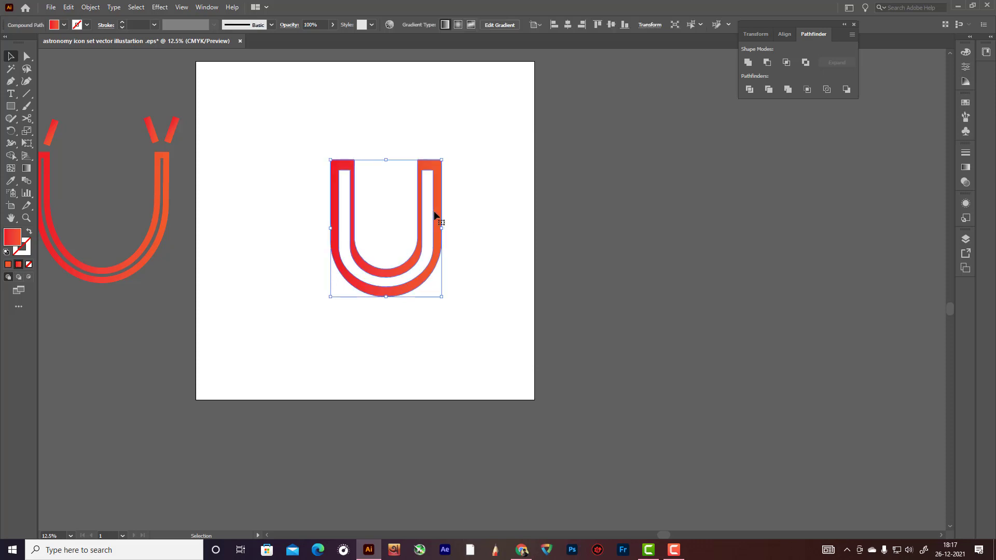
left_click(27, 56)
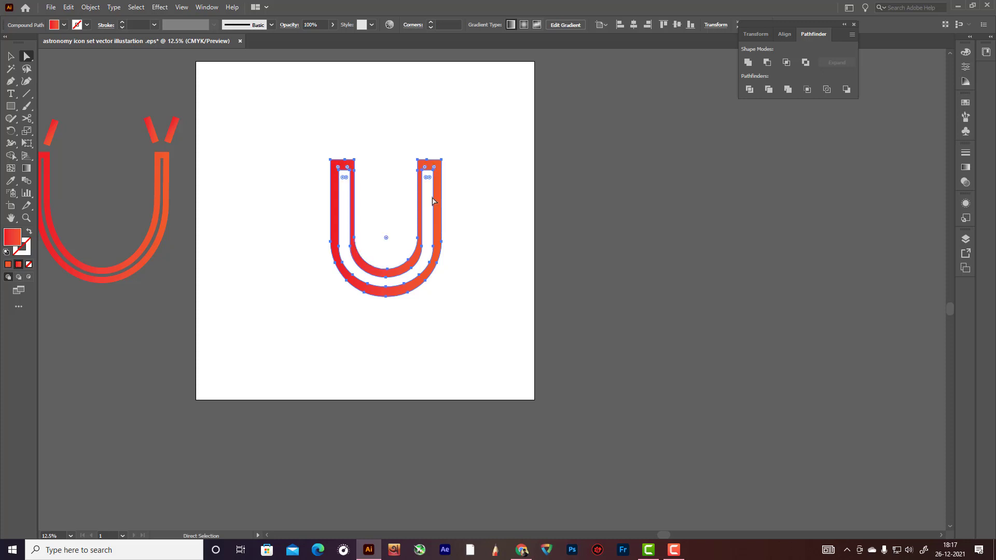
left_click(10, 56)
left_click(507, 188)
scroll(500, 194, "up", 2)
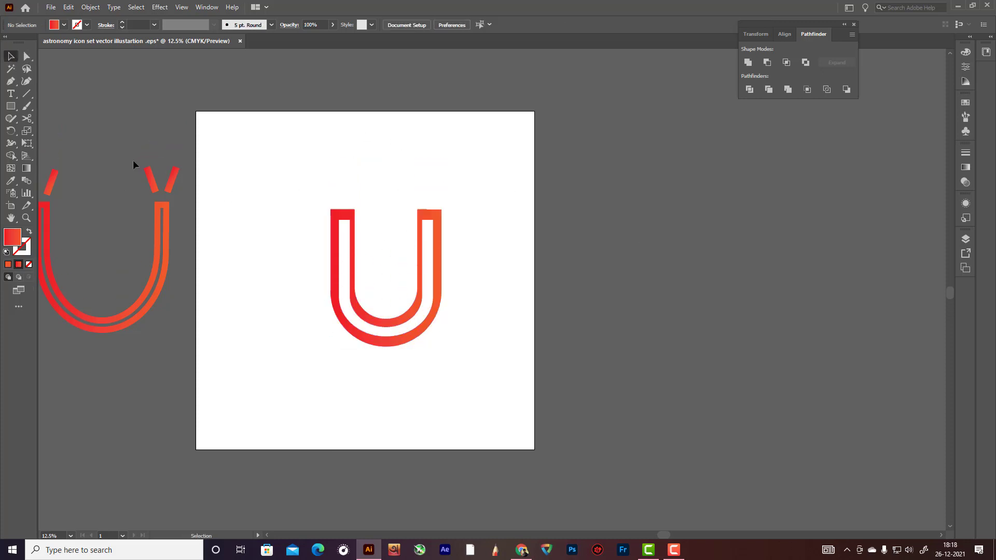
Copy the old icon's two pairs of slanted lines to just above the right and left arms of the new U.
left_click_drag(134, 163, 236, 196)
left_click_drag(171, 183, 439, 194)
left_click(501, 208)
scroll(157, 195, "down", 4)
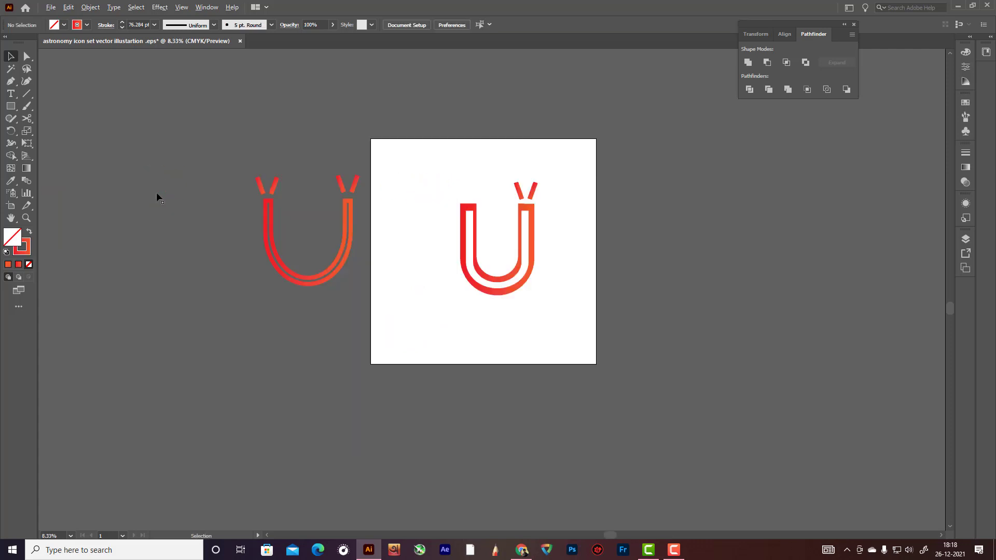
scroll(435, 280, "up", 4)
left_click_drag(166, 183, 521, 205)
left_click(553, 213)
left_click_drag(475, 165, 567, 294)
Delete the old U icon with its slanted lines beside the artboard.
left_click(300, 184)
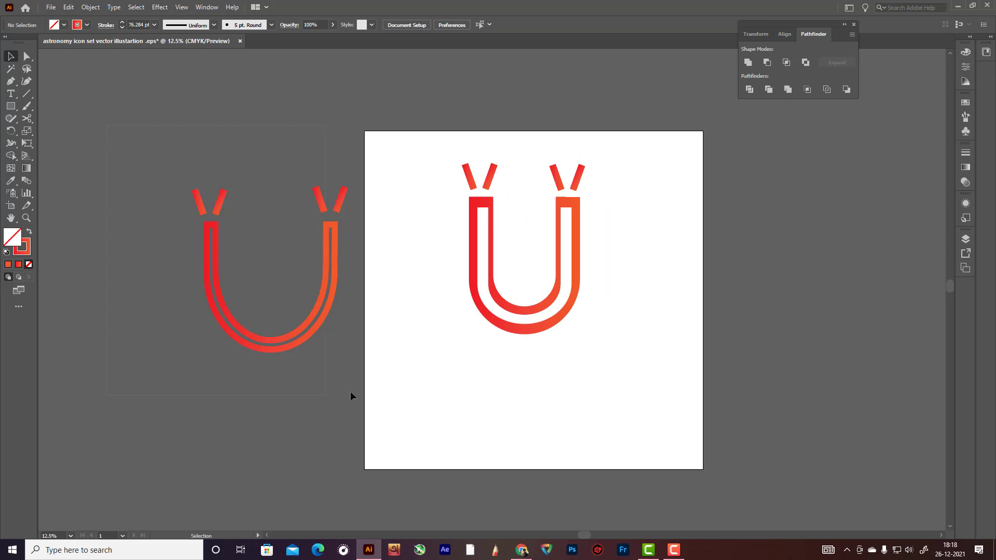
left_click_drag(350, 392, 371, 413)
key("Delete")
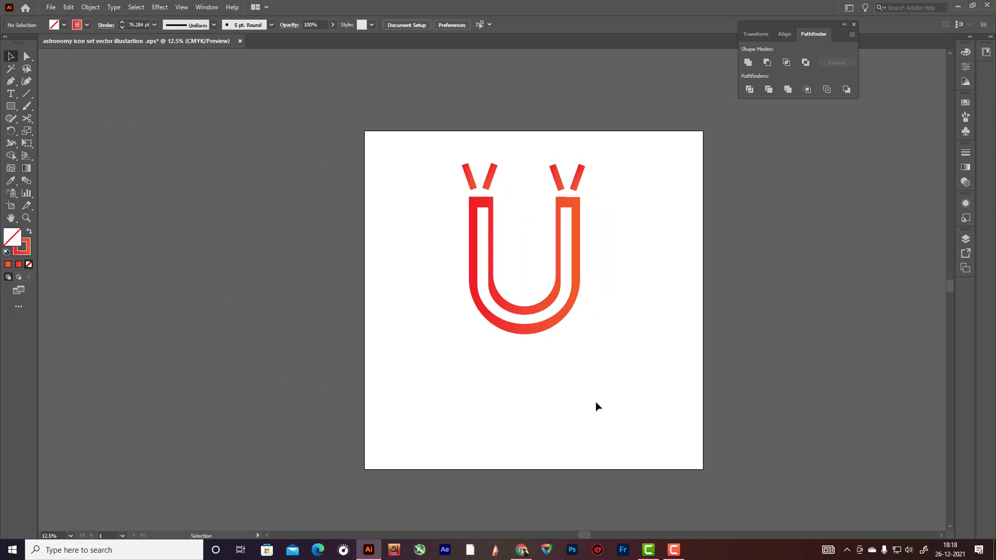